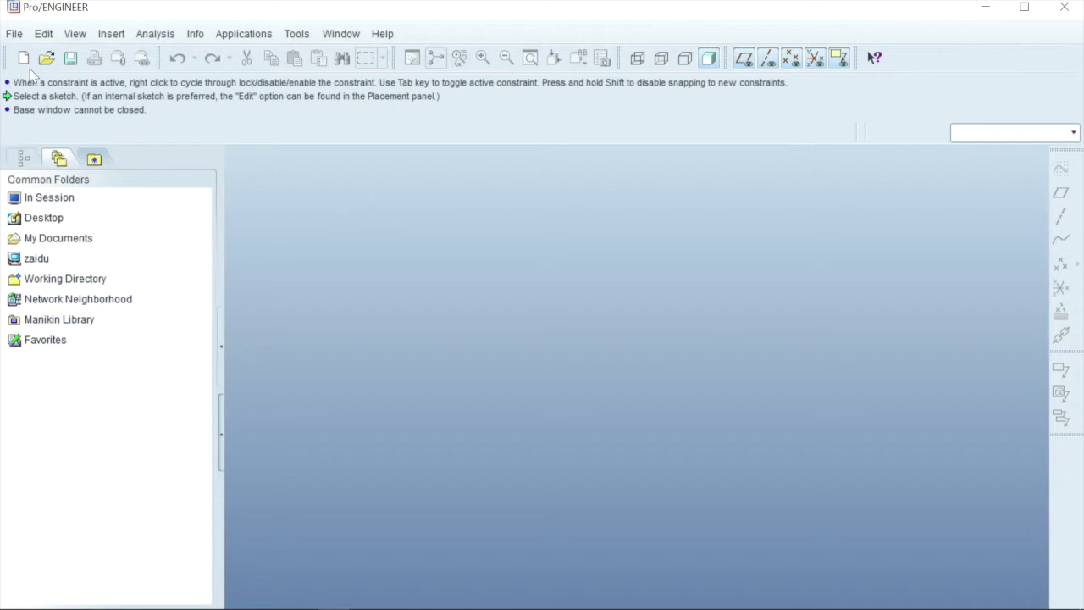
# Create a new solid part named piston using the mmns_part_solid template instead of the default template.
pyautogui.click(15, 34)
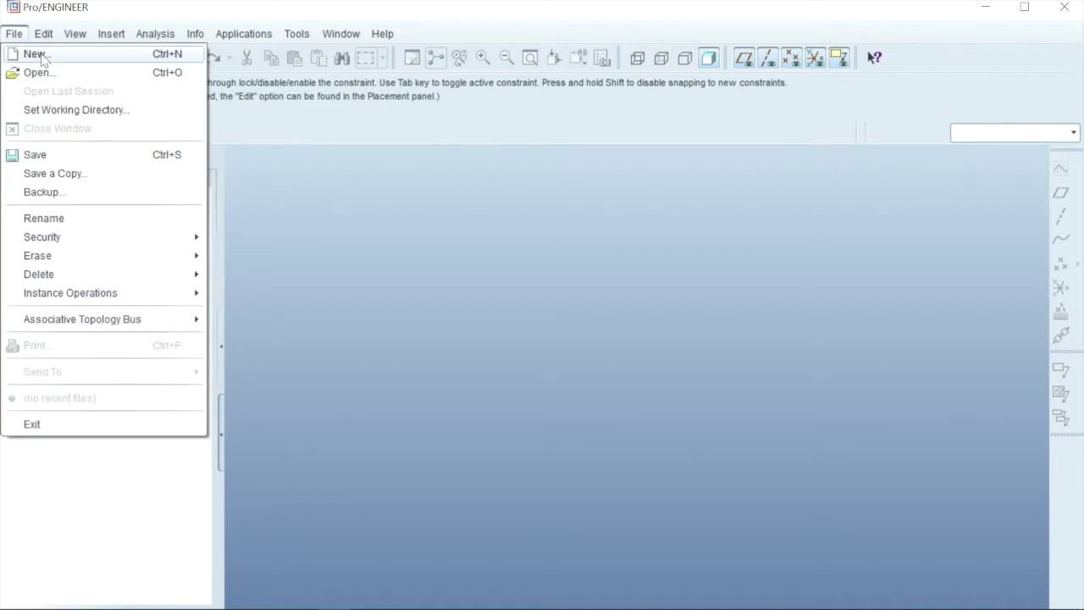
pyautogui.click(37, 54)
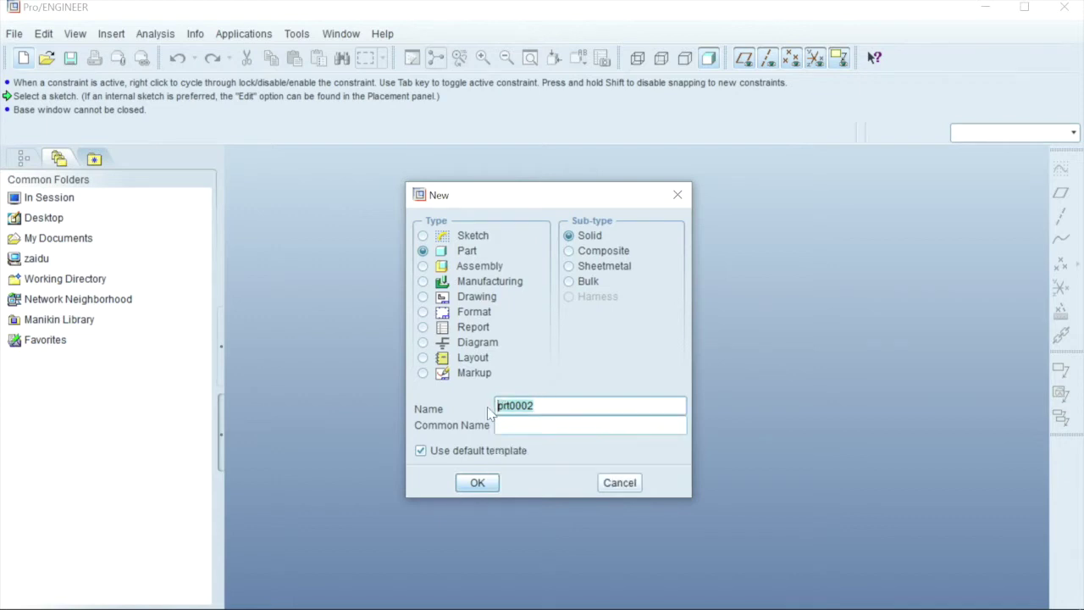
pyautogui.write('piston')
pyautogui.click(421, 452)
pyautogui.click(477, 484)
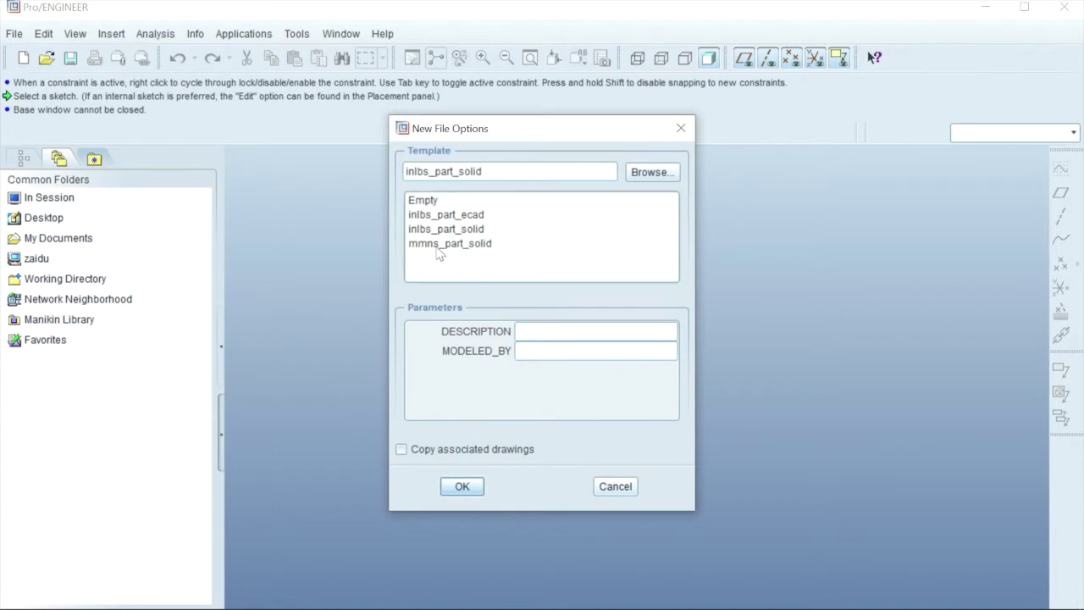
pyautogui.click(439, 245)
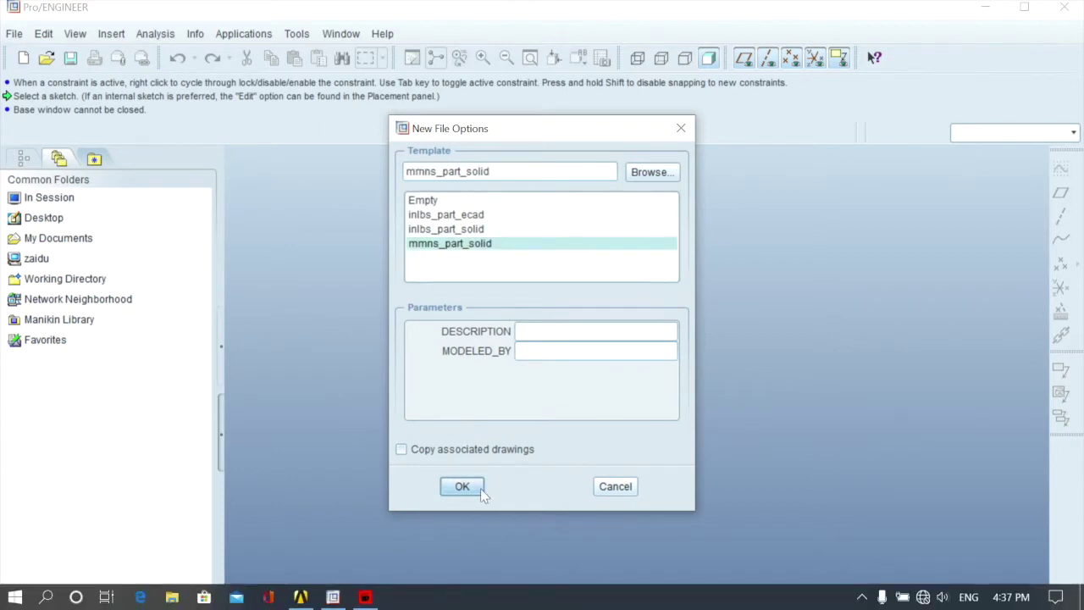
pyautogui.click(462, 488)
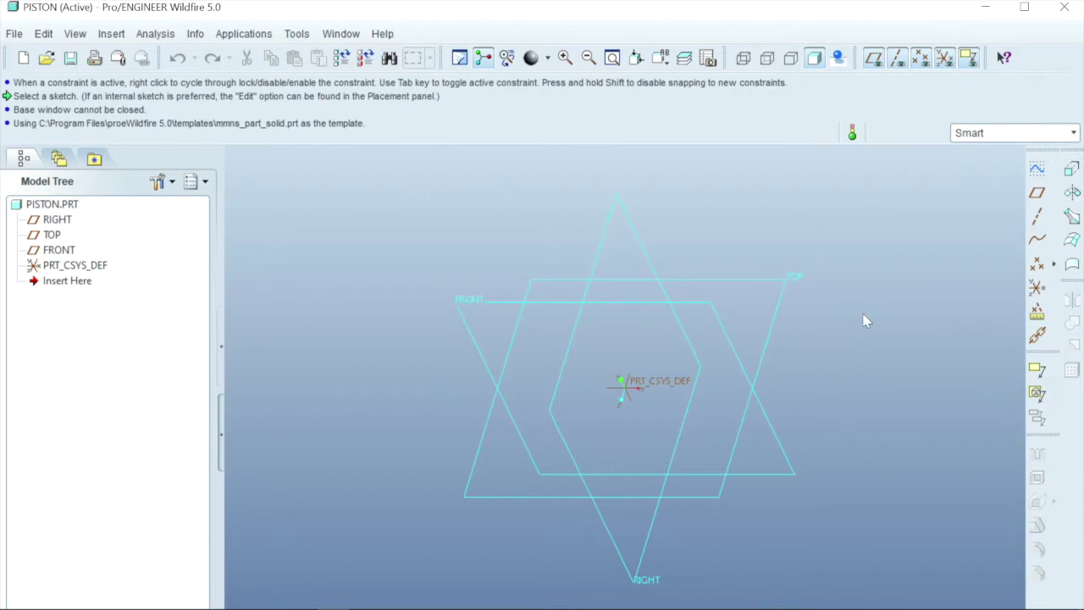
# Start a Revolve feature and open its internal sketch on the FRONT plane, with the RIGHT plane as the right-facing reference.
pyautogui.click(1073, 194)
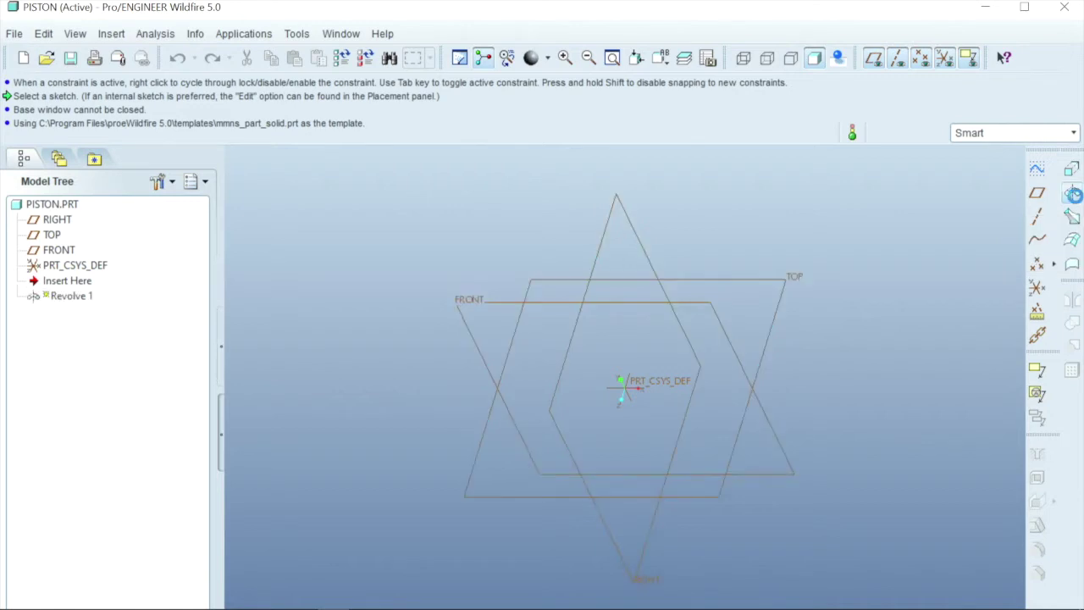
pyautogui.click(81, 135)
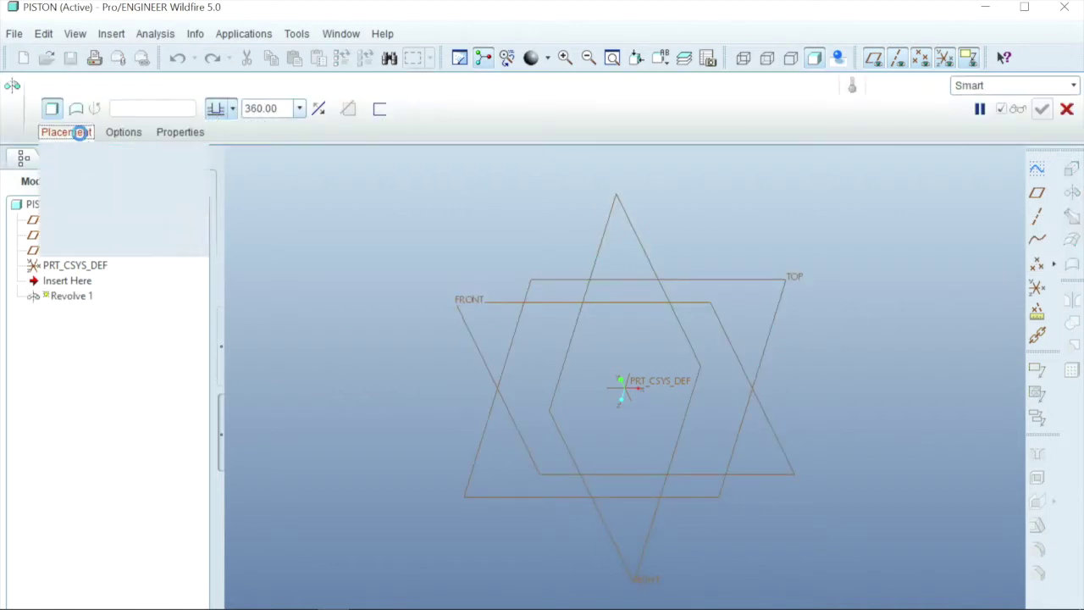
pyautogui.click(165, 189)
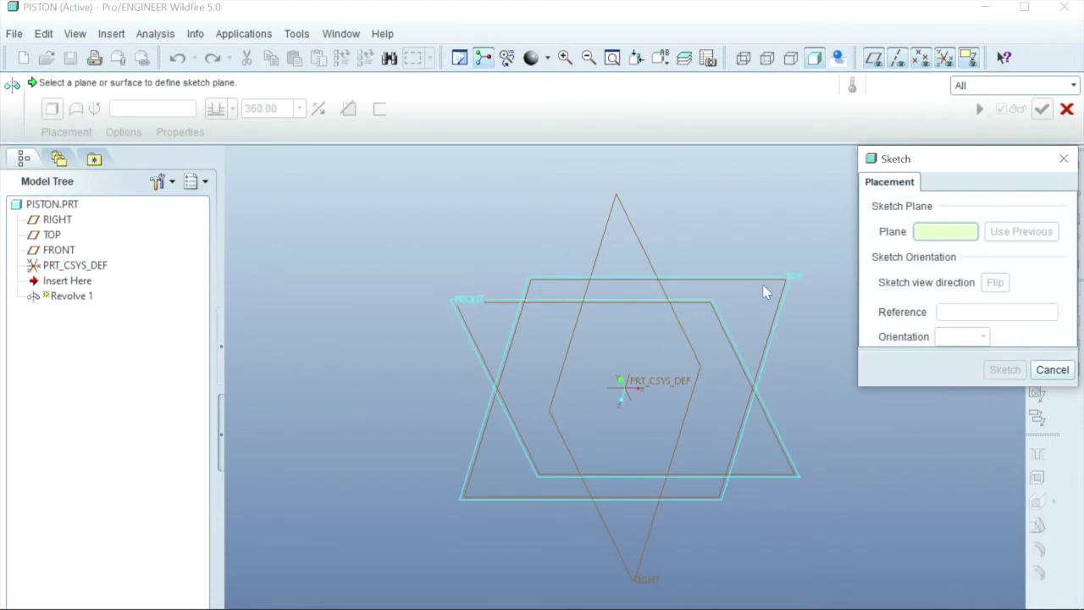
pyautogui.click(465, 305)
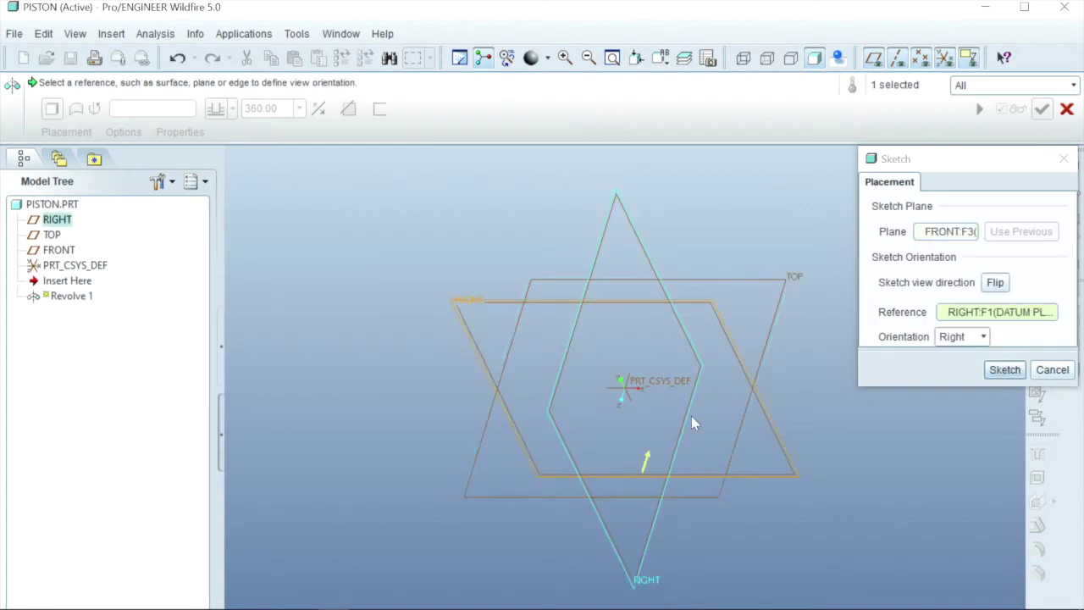
pyautogui.click(1005, 373)
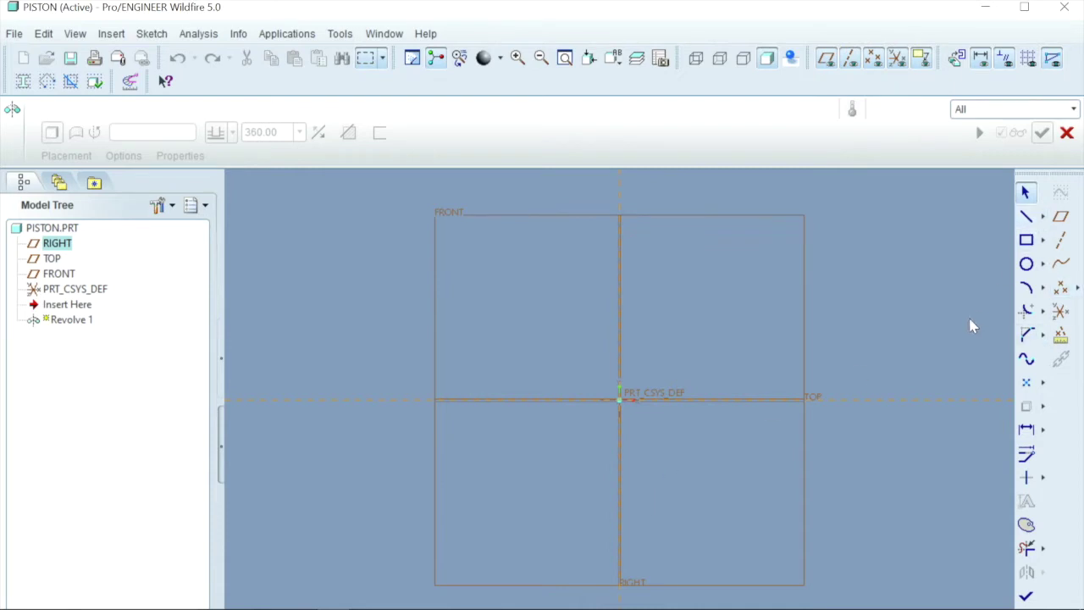
# Draw a vertical centerline along the RIGHT plane reference as the axis of revolution.
pyautogui.click(1043, 216)
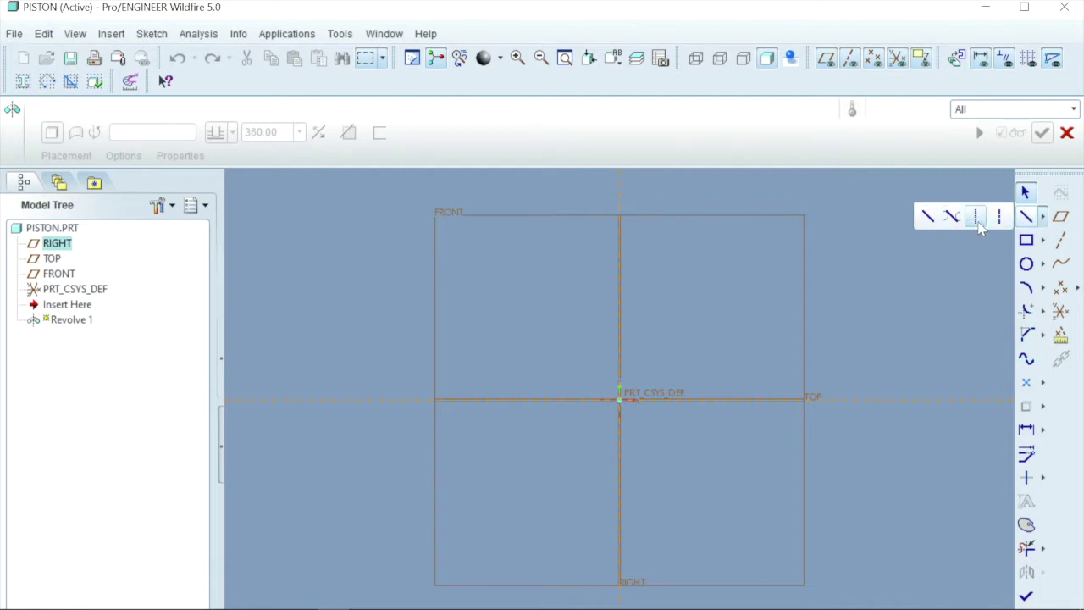
pyautogui.click(979, 223)
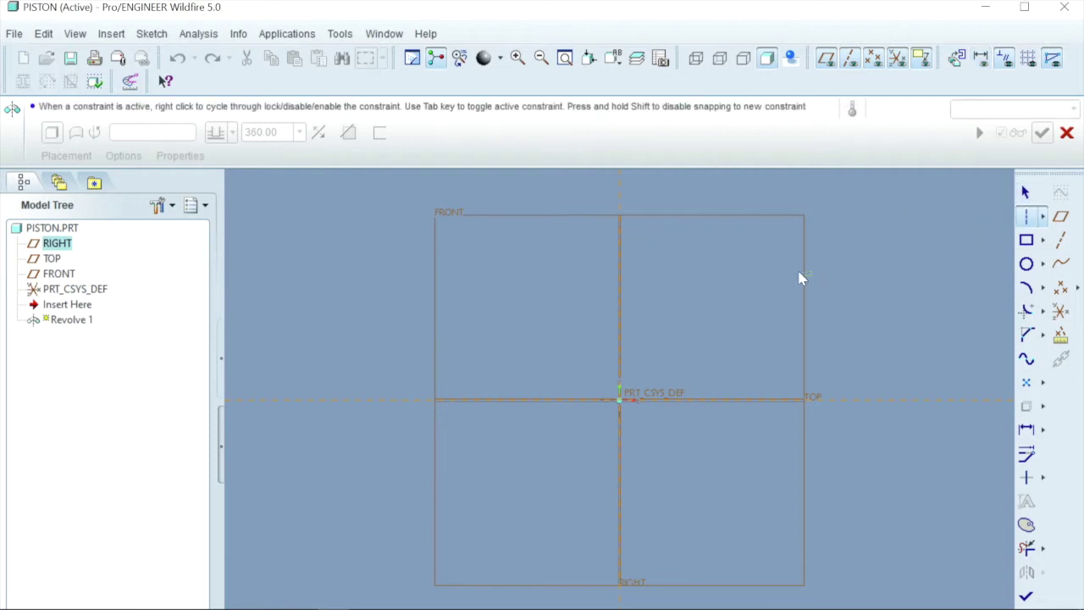
pyautogui.click(620, 233)
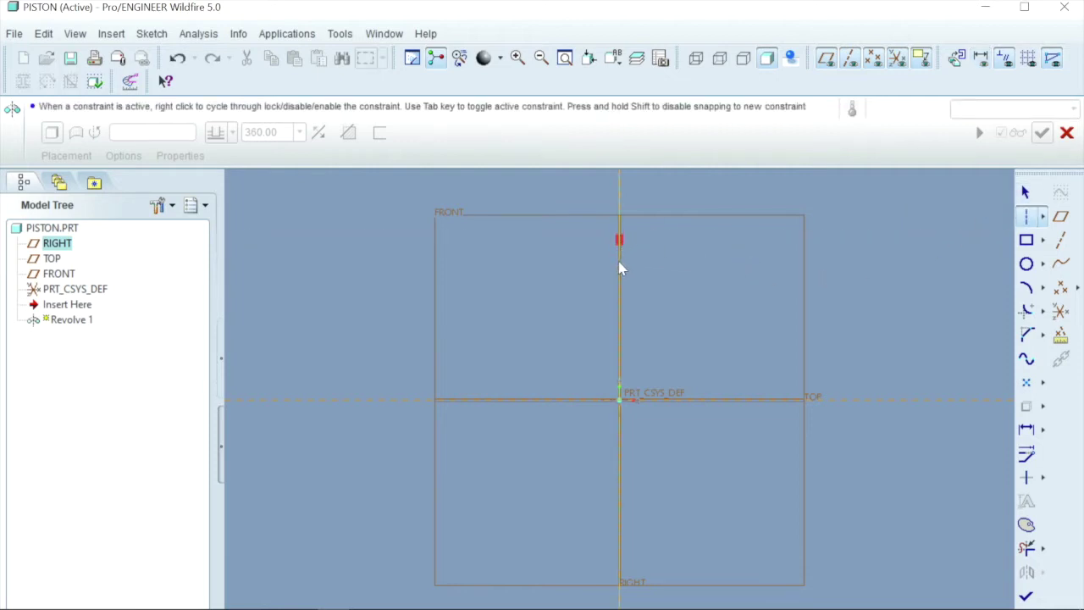
pyautogui.click(620, 319)
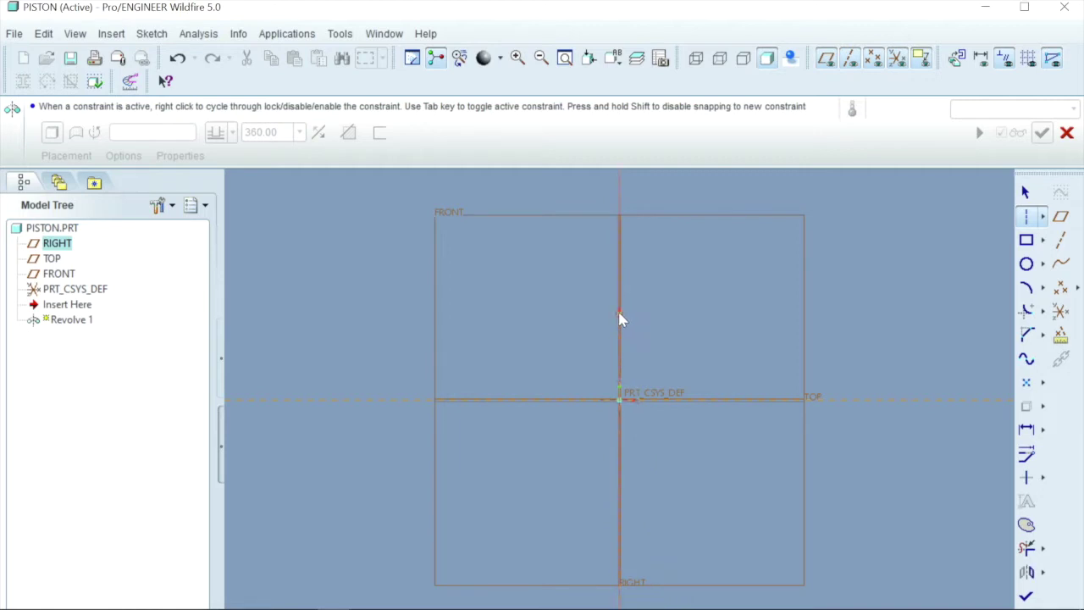
pyautogui.click(1026, 194)
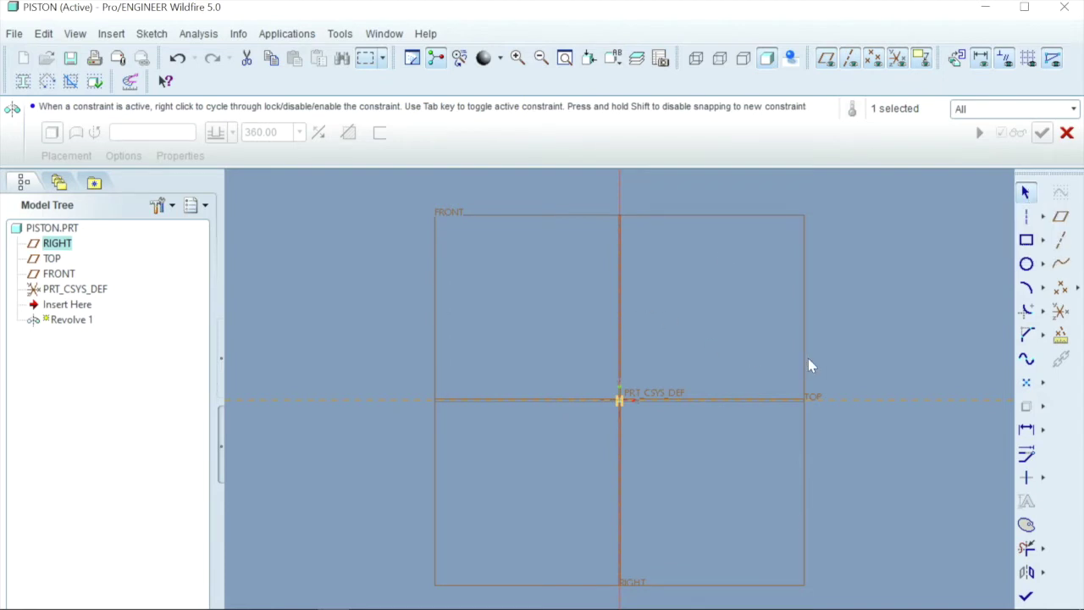
# Sketch a horizontal line about 206 mm long, starting on the centerline above the TOP plane, as the piston's top edge.
pyautogui.click(1043, 216)
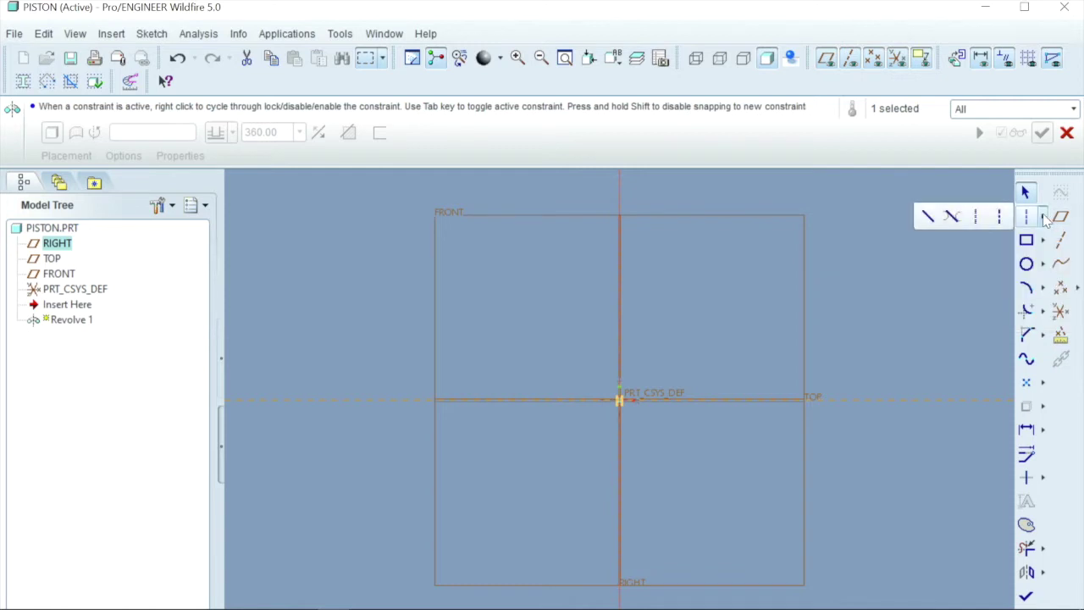
pyautogui.click(931, 217)
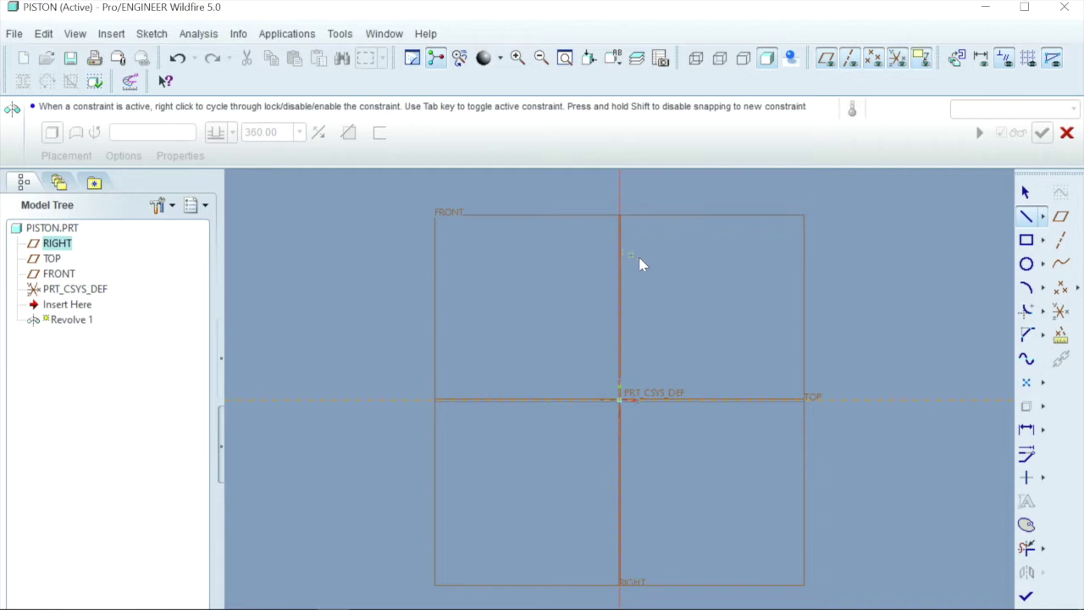
pyautogui.click(1029, 218)
pyautogui.click(620, 253)
pyautogui.click(769, 253)
pyautogui.click(1026, 193)
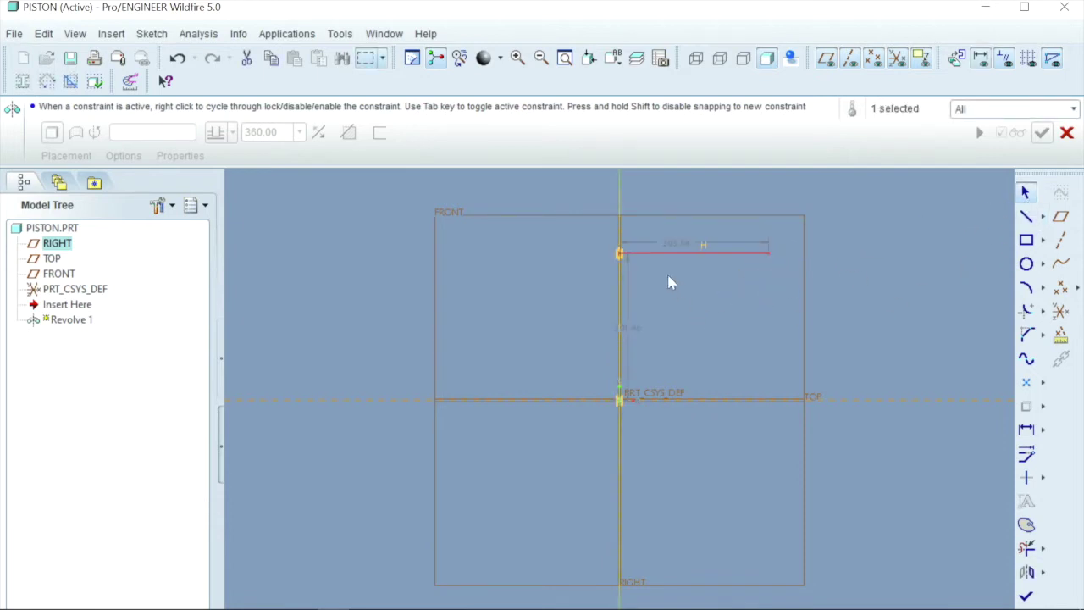
# Set the length of the horizontal top line to 70 mm.
pyautogui.doubleClick(675, 244)
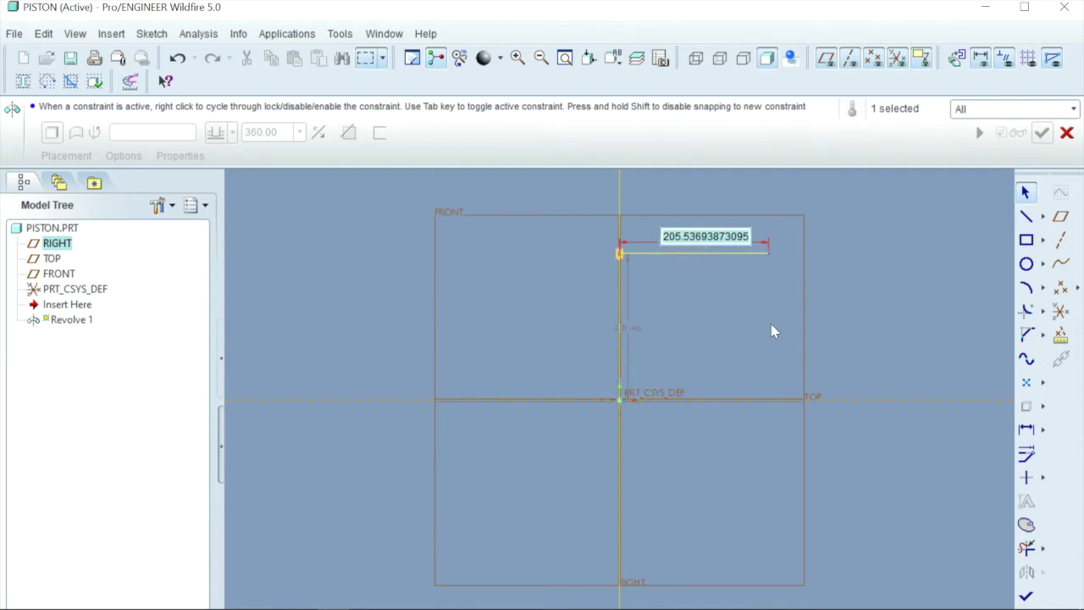
pyautogui.press('BackSpace')
pyautogui.write('70')
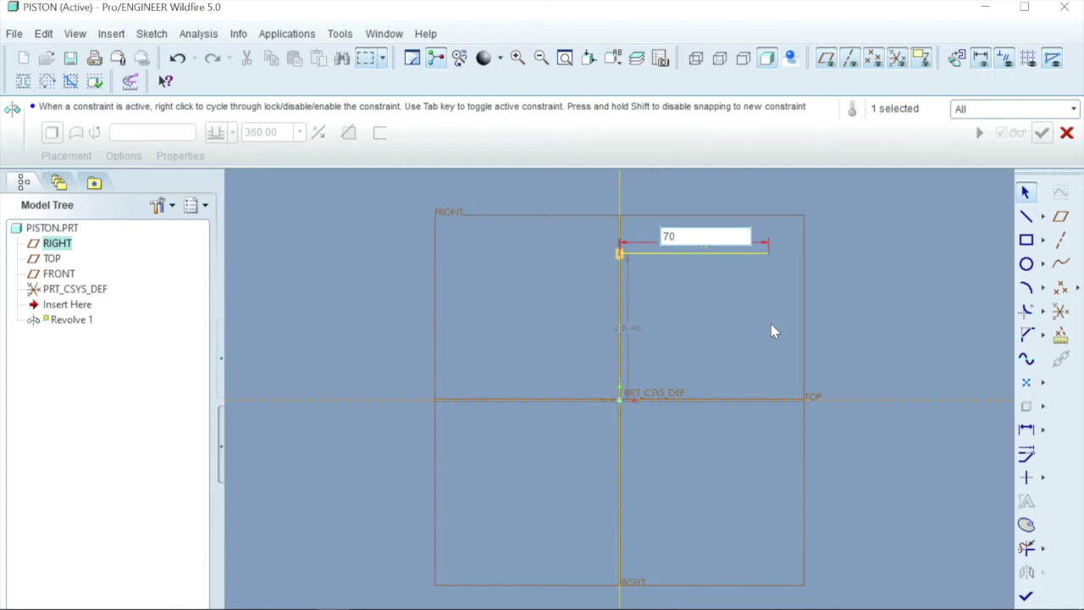
pyautogui.press('Return')
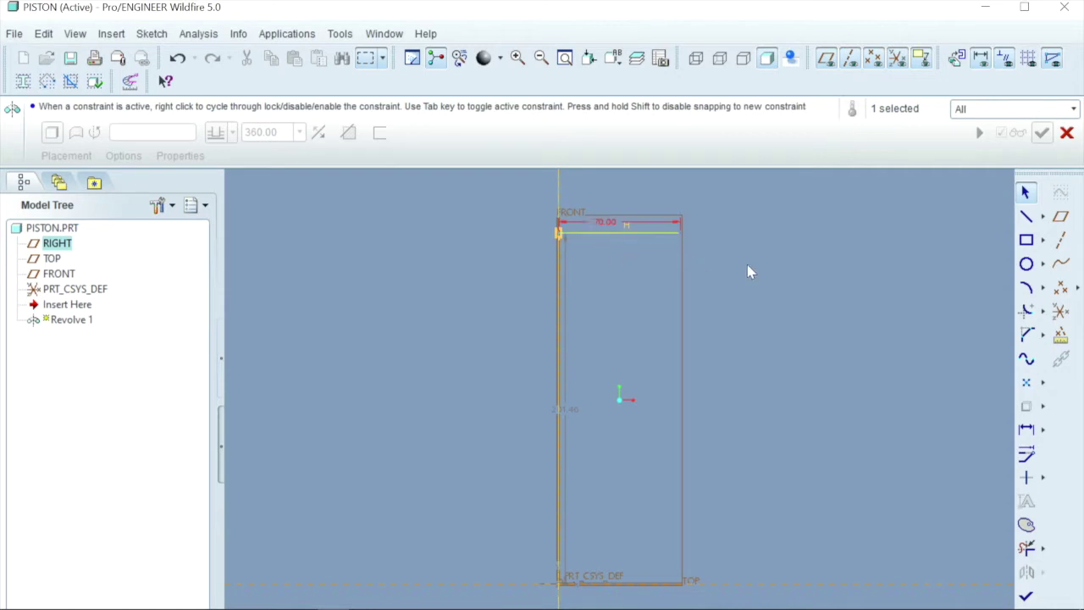
# Sketch the outer profile down from the top line's outer end, with three equal ring grooves about 19 mm deep and a long vertical skirt edge.
pyautogui.click(1026, 218)
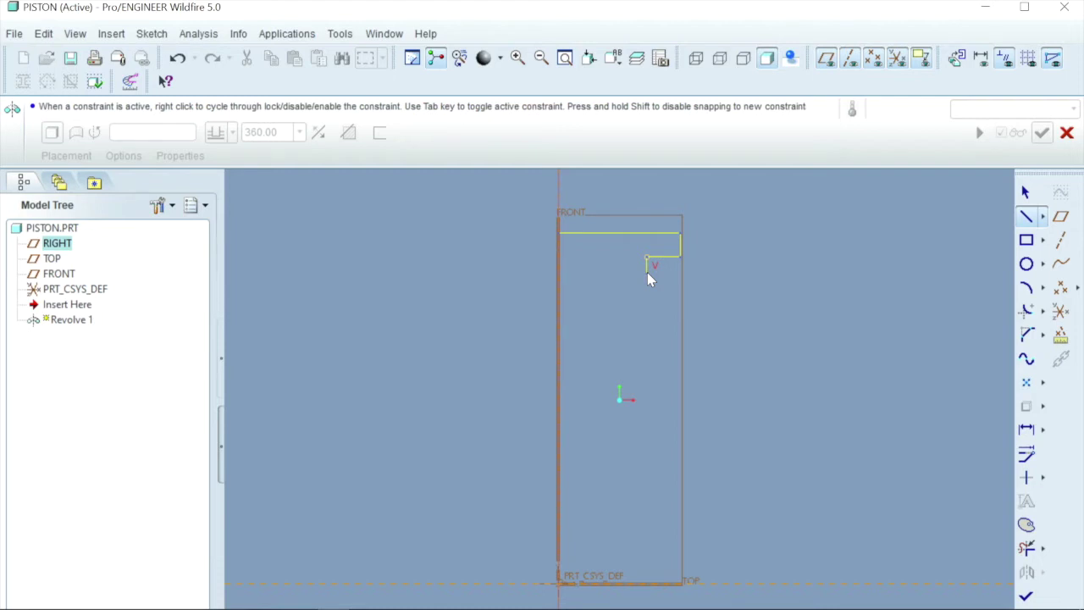
pyautogui.click(647, 272)
pyautogui.click(680, 273)
pyautogui.click(679, 288)
pyautogui.click(647, 289)
pyautogui.click(648, 306)
pyautogui.click(680, 305)
pyautogui.click(649, 322)
pyautogui.click(679, 336)
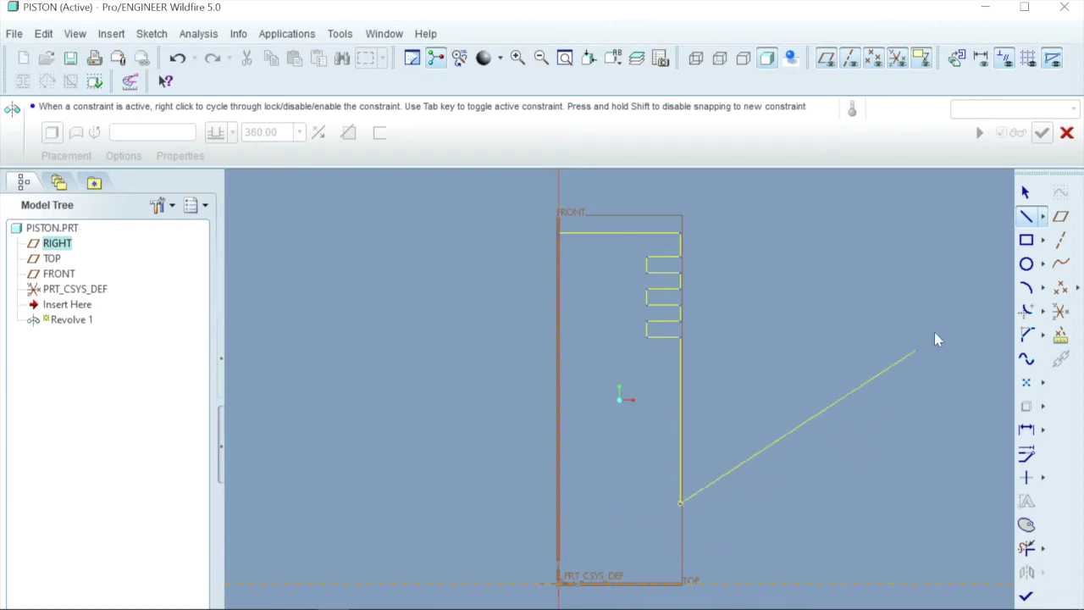
pyautogui.click(1025, 192)
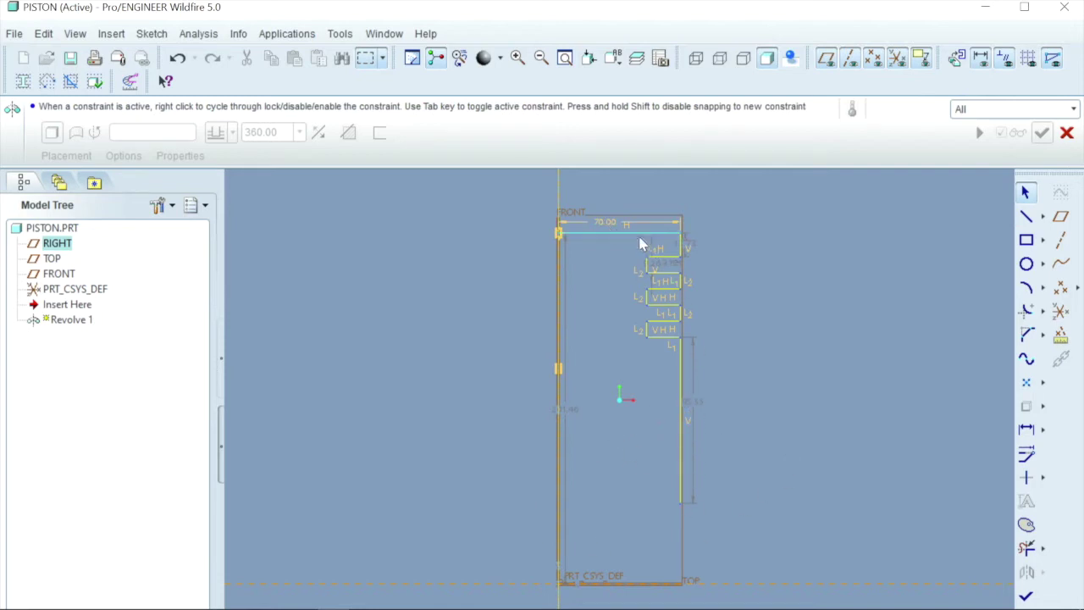
# Set the height of the vertical edge between the piston's top and the first groove to 15 mm.
pyautogui.click(687, 248)
pyautogui.doubleClick(687, 247)
pyautogui.write('17')
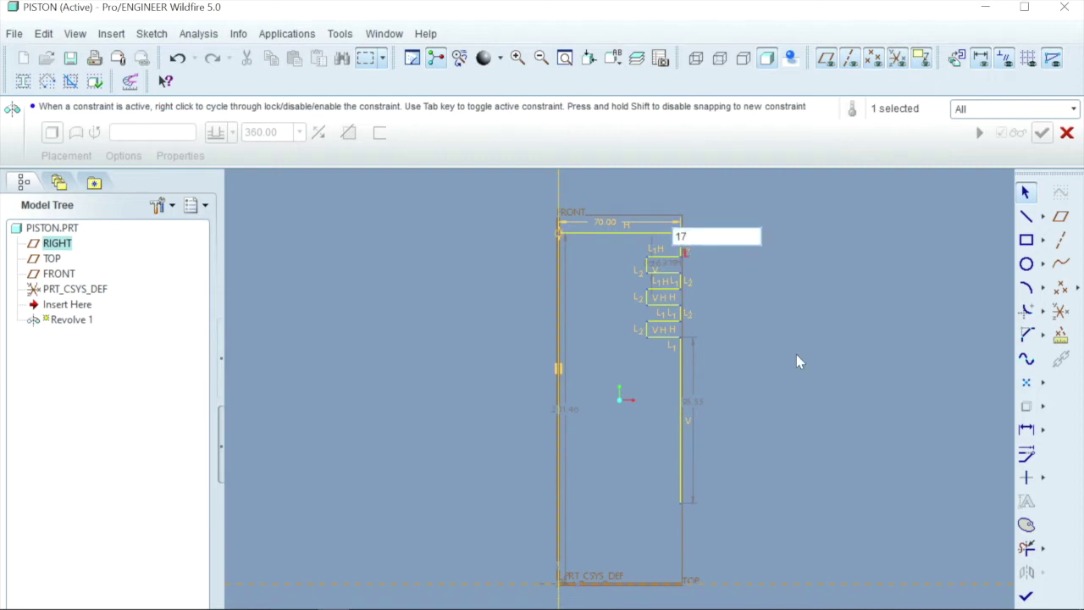
pyautogui.press('BackSpace')
pyautogui.write('5')
pyautogui.press('Return')
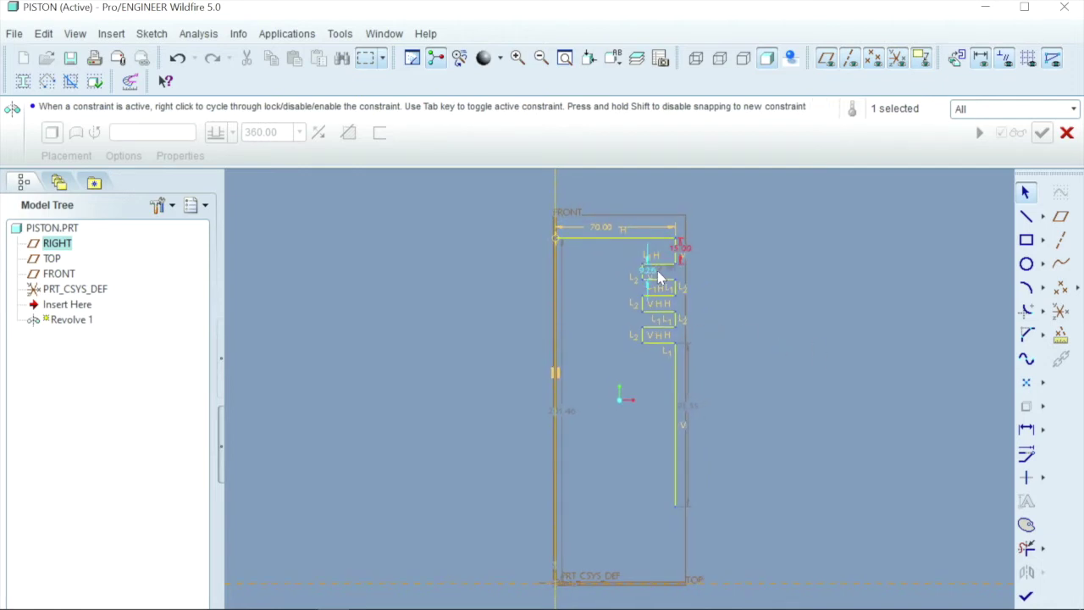
# Move the ring groove dimensions outside the profile and set the groove depth to 6 mm and the groove height to 5 mm.
pyautogui.moveTo(651, 270); pyautogui.dragTo(770, 268)
pyautogui.moveTo(681, 246); pyautogui.dragTo(760, 254)
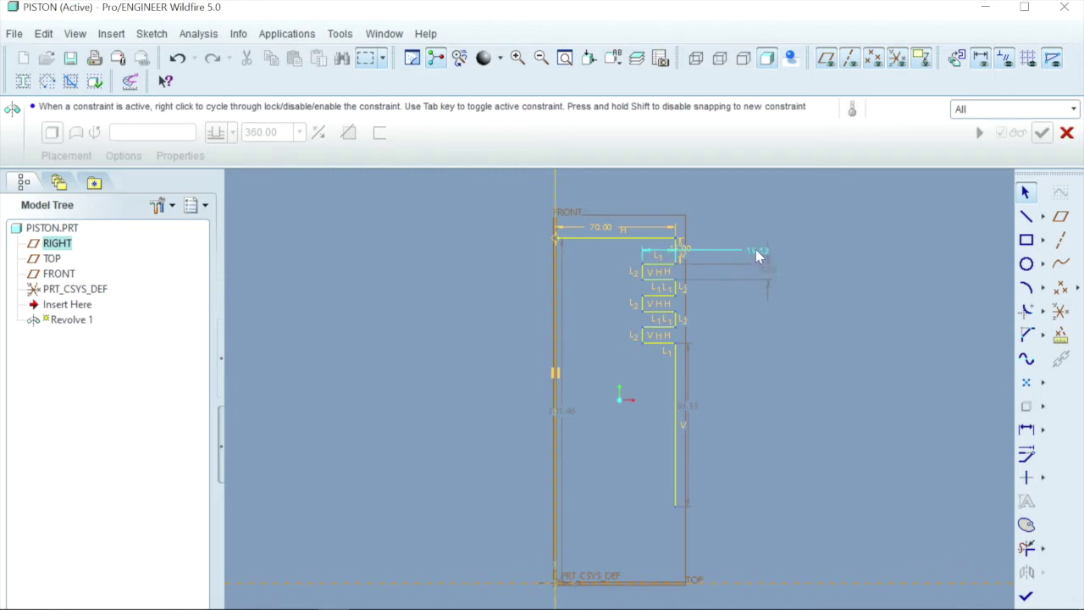
pyautogui.doubleClick(757, 254)
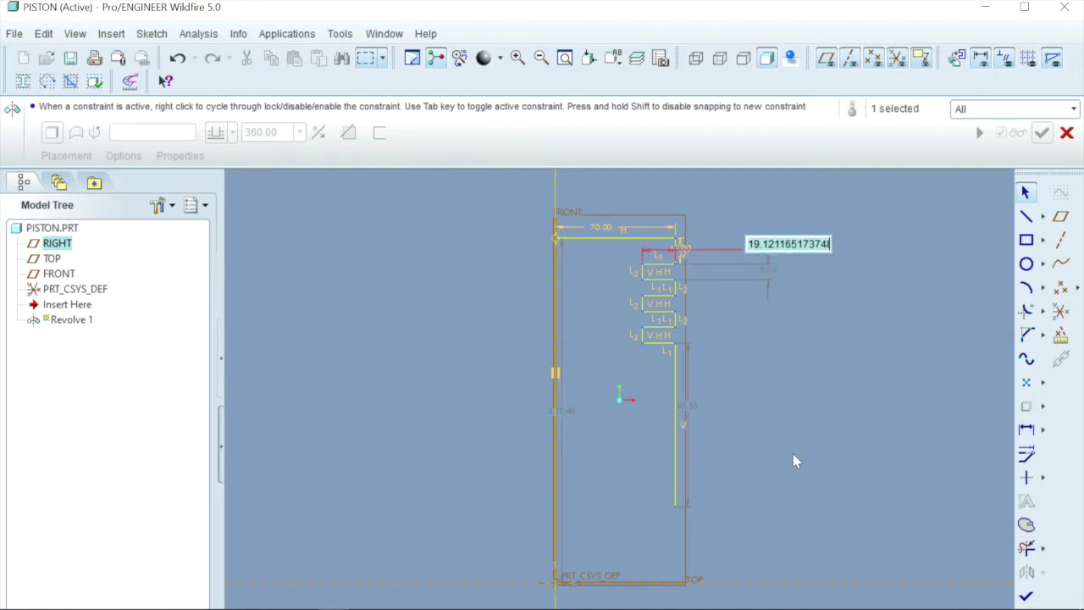
pyautogui.write('6')
pyautogui.press('Return')
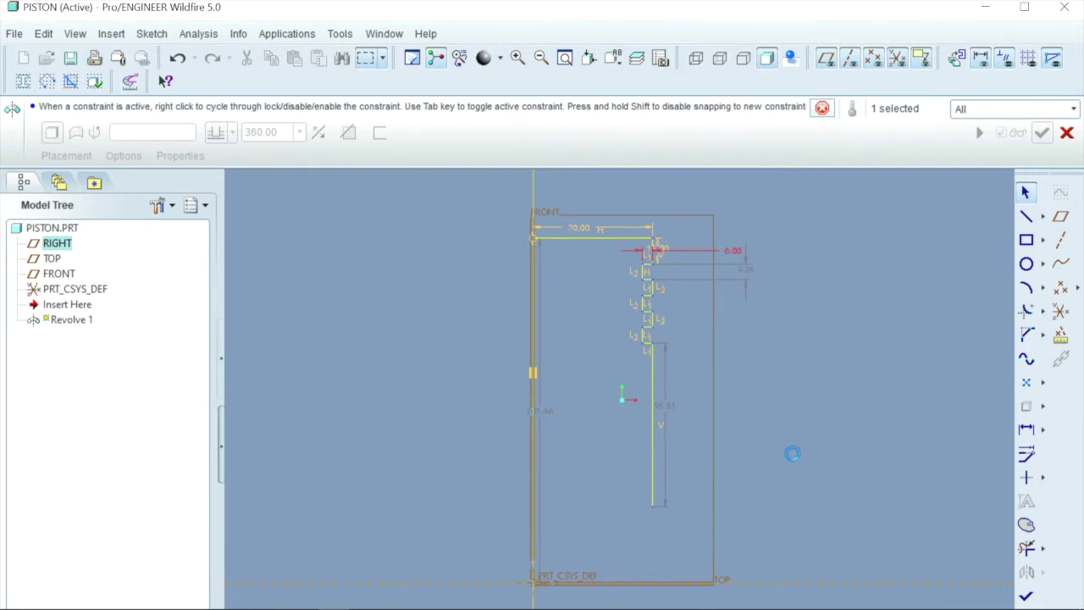
pyautogui.doubleClick(745, 270)
pyautogui.write('5')
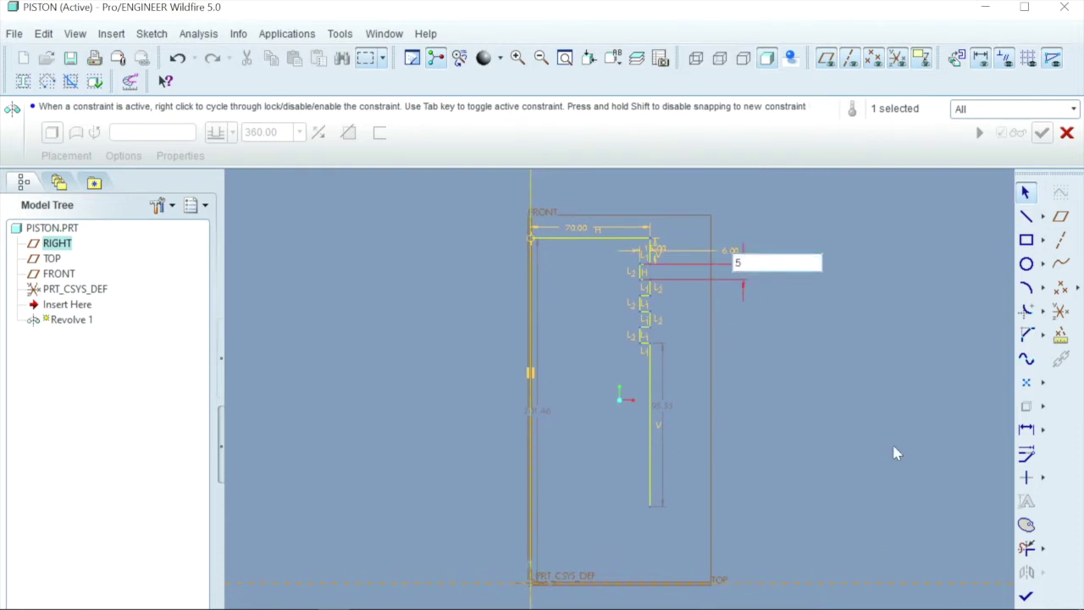
pyautogui.press('Return')
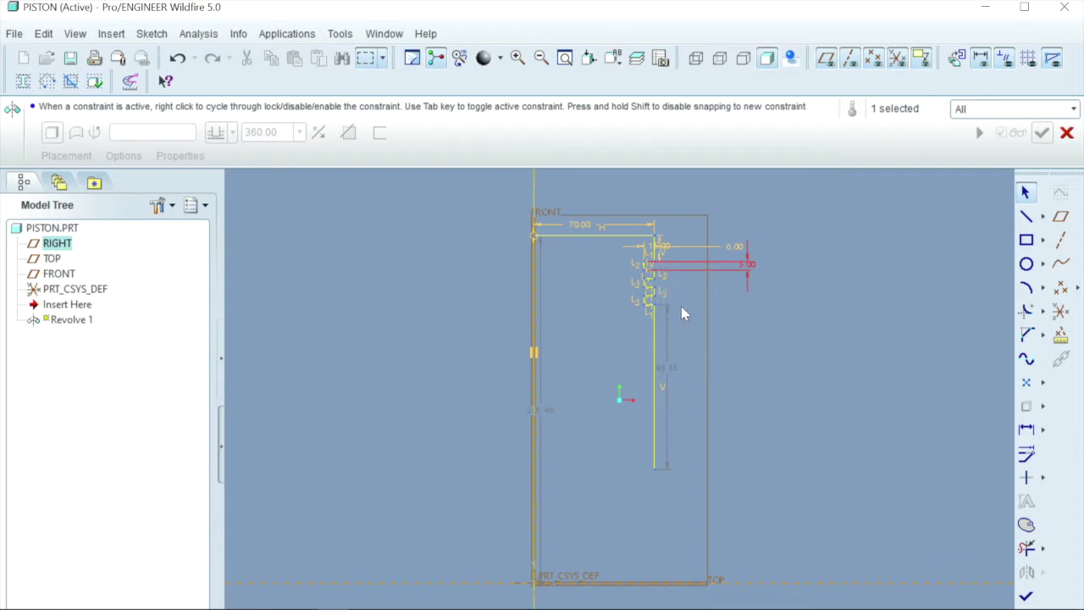
# Set the length of the vertical skirt edge below the grooves to 90 mm.
pyautogui.doubleClick(674, 368)
pyautogui.write('90')
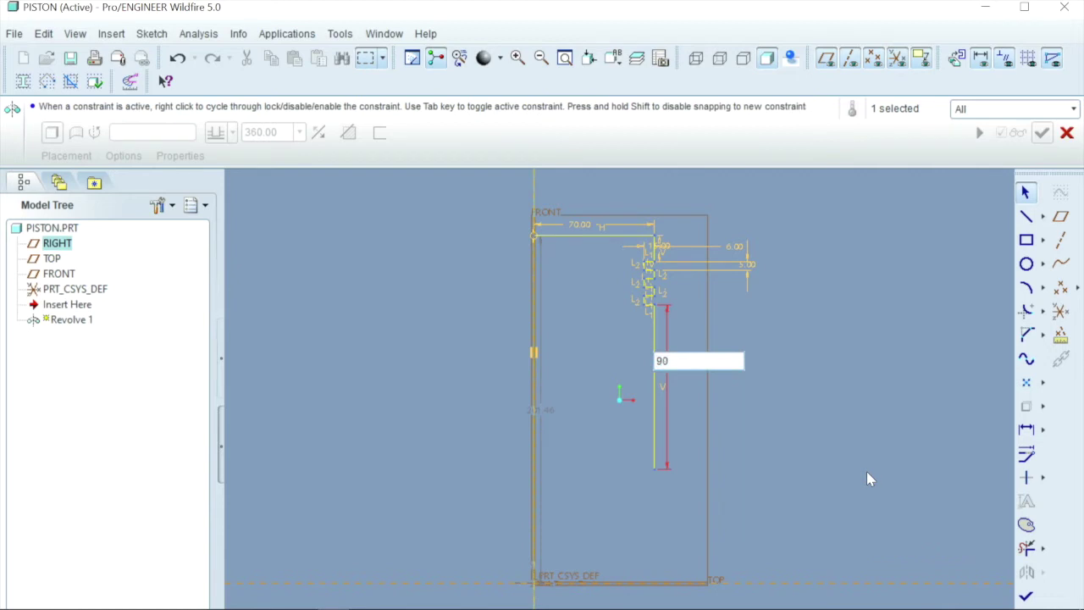
pyautogui.press('Return')
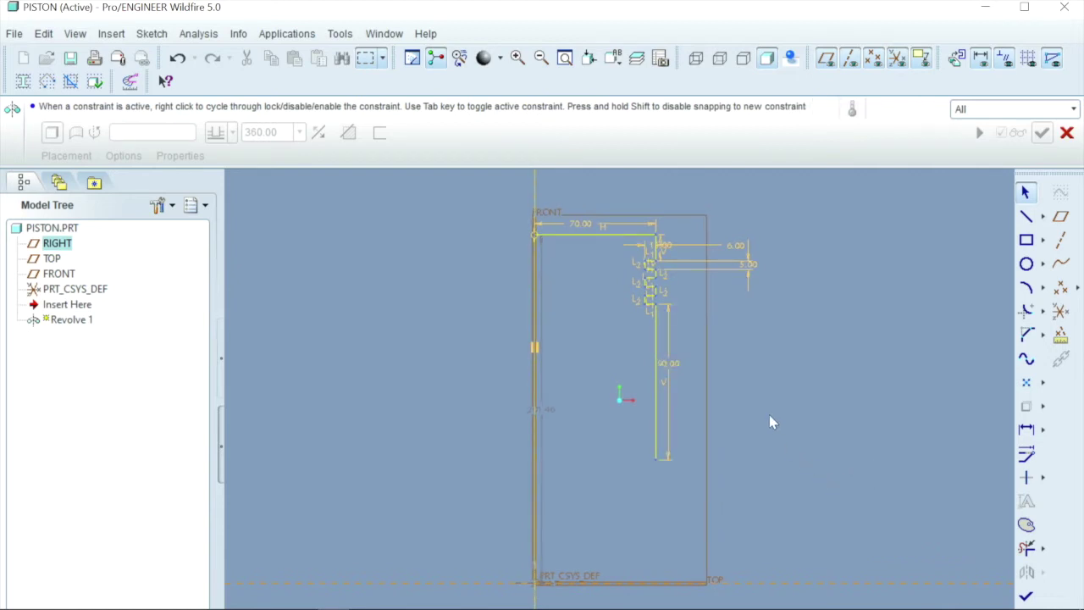
# Close the section with a bottom edge about 12 mm wide, a vertical inner wall about 121 mm long and a crown underside meeting the centerline.
pyautogui.click(1026, 216)
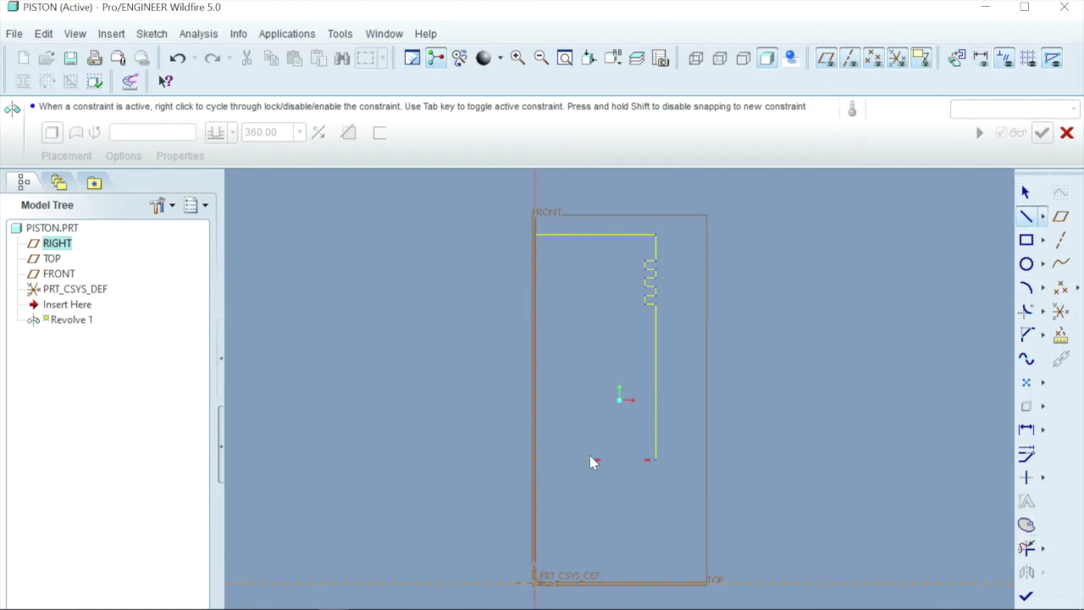
pyautogui.click(635, 459)
pyautogui.click(635, 252)
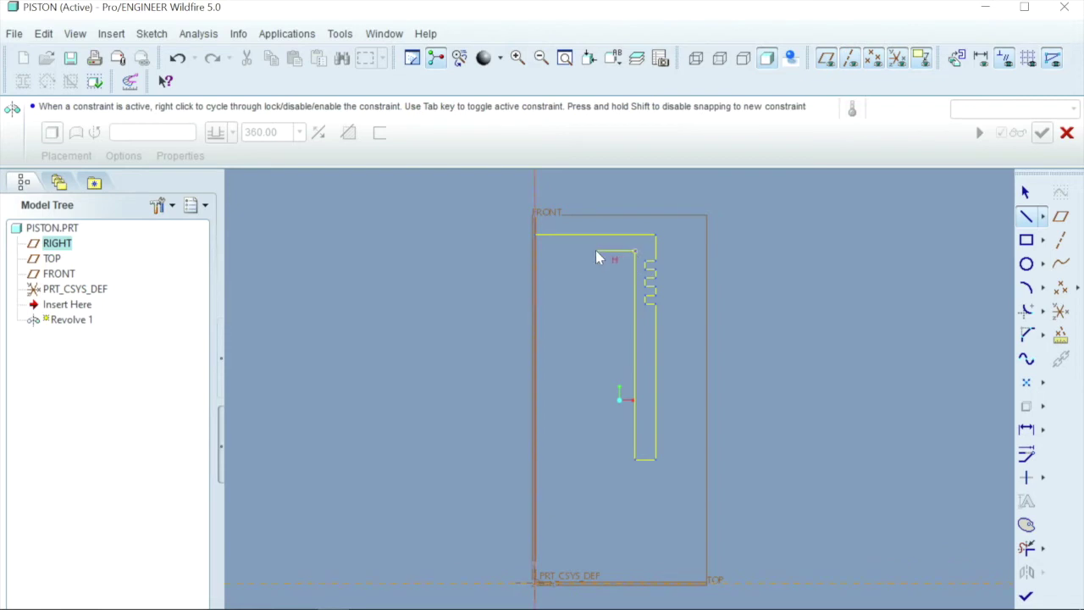
pyautogui.click(535, 251)
pyautogui.click(534, 235)
pyautogui.middleClick(533, 235)
pyautogui.click(1025, 193)
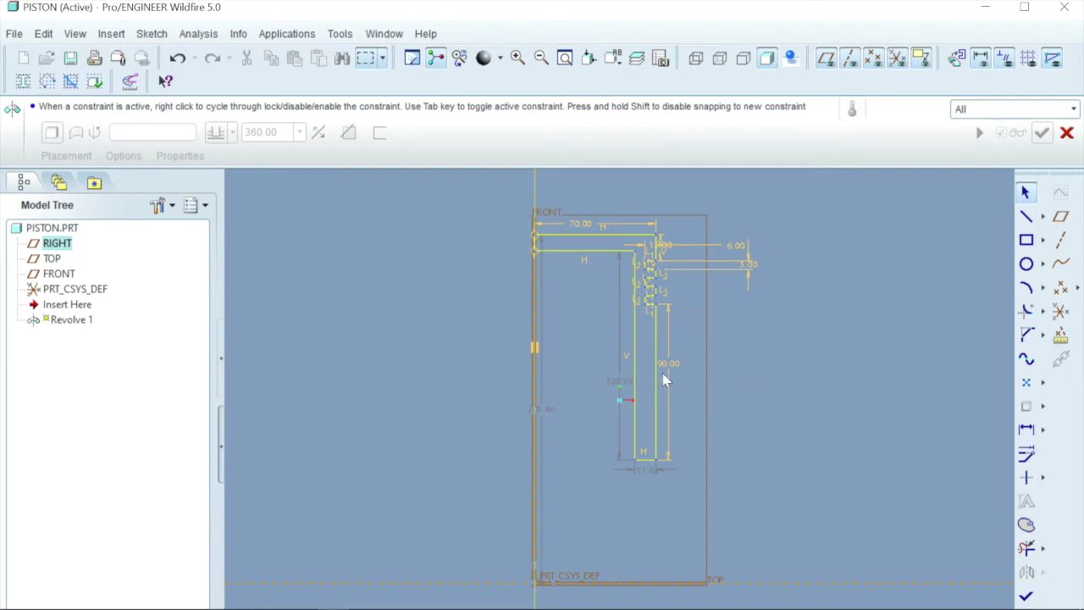
# Shade the closed loop to verify the piston section and finish the sketch.
pyautogui.click(23, 81)
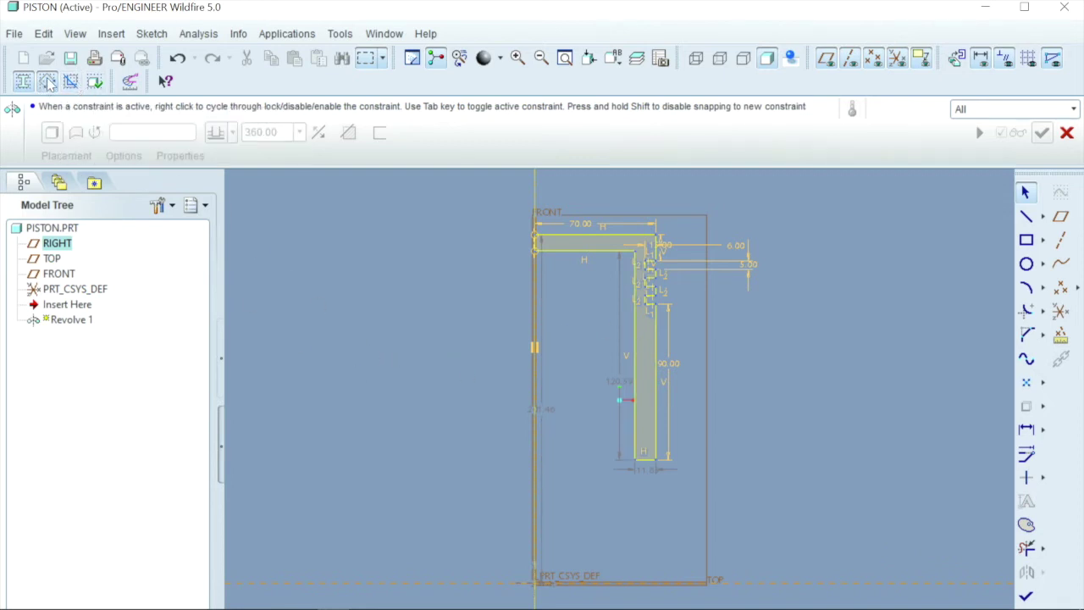
pyautogui.click(24, 86)
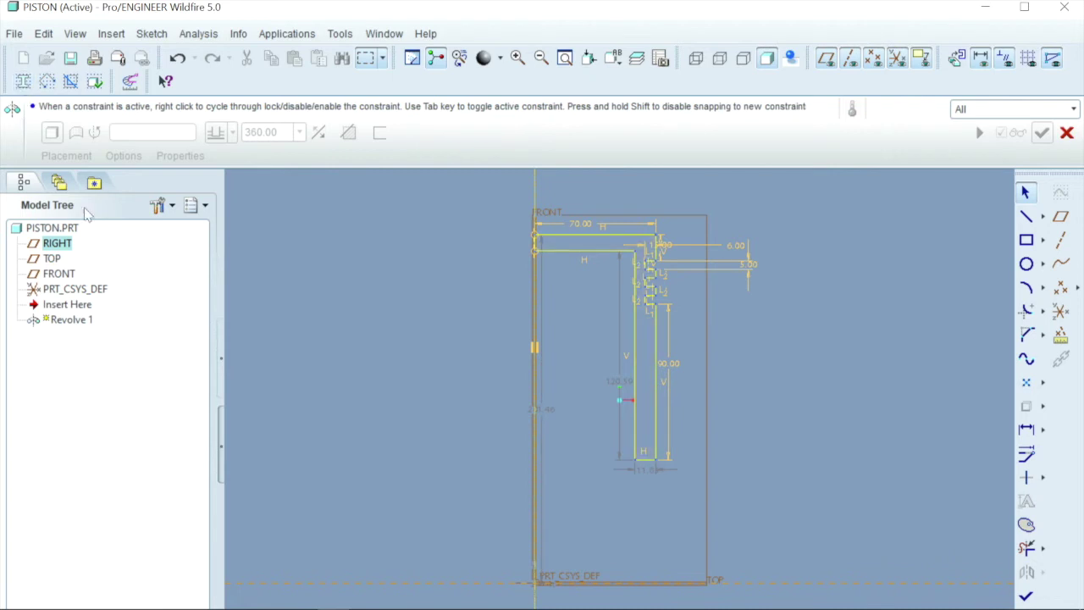
pyautogui.click(23, 86)
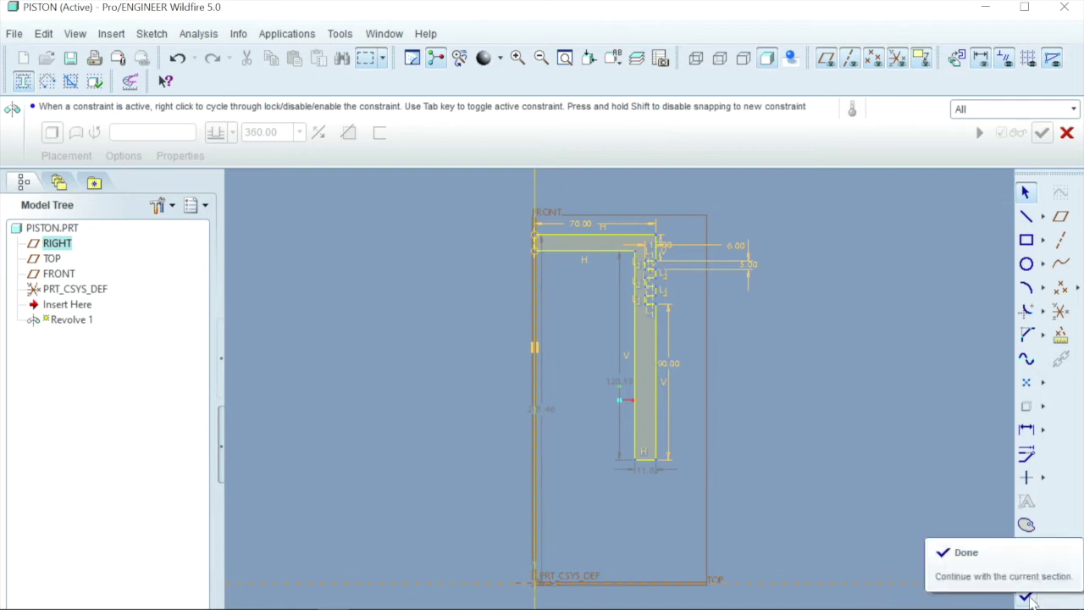
pyautogui.click(1027, 597)
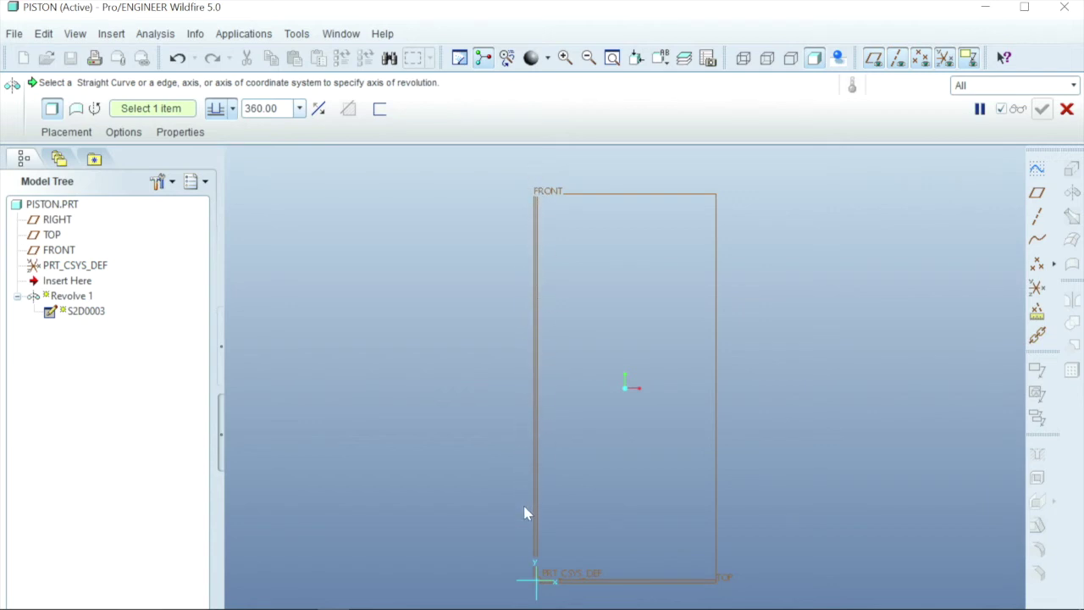
# Revolve the section 360° about the coordinate system's vertical Y axis, accept the feature and inspect the piston body.
pyautogui.click(535, 600)
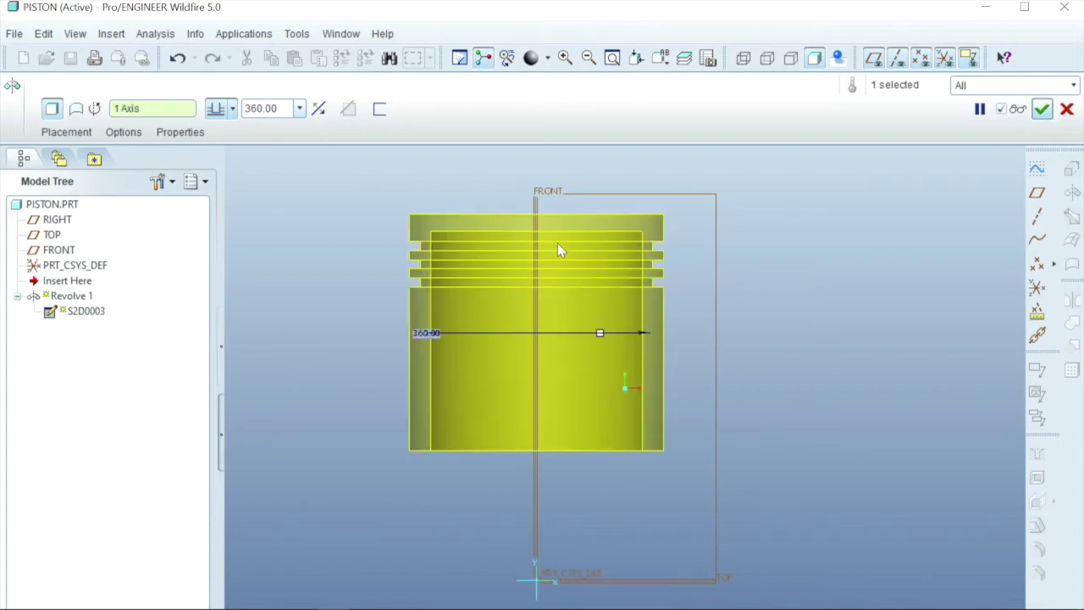
pyautogui.moveTo(750, 426)
pyautogui.mouseDown(button='middle')
pyautogui.moveTo(813, 465)
pyautogui.moveTo(842, 423)
pyautogui.moveTo(857, 440)
pyautogui.moveTo(842, 466)
pyautogui.moveTo(744, 414)
pyautogui.moveTo(748, 466)
pyautogui.moveTo(721, 460)
pyautogui.moveTo(743, 463)
pyautogui.mouseUp(button='middle')
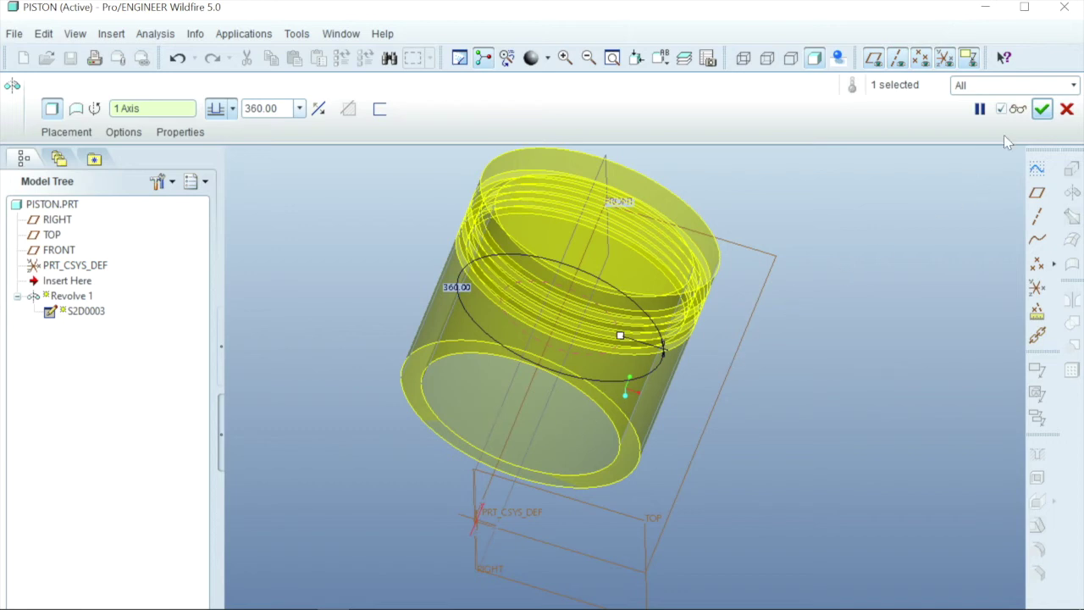
pyautogui.click(1047, 116)
pyautogui.moveTo(751, 426)
pyautogui.mouseDown(button='middle')
pyautogui.moveTo(763, 376)
pyautogui.moveTo(794, 365)
pyautogui.moveTo(767, 426)
pyautogui.moveTo(683, 347)
pyautogui.moveTo(683, 436)
pyautogui.moveTo(751, 411)
pyautogui.moveTo(751, 489)
pyautogui.moveTo(779, 511)
pyautogui.mouseUp(button='middle')
pyautogui.moveTo(651, 359); pyautogui.dragTo(744, 333, button='middle')
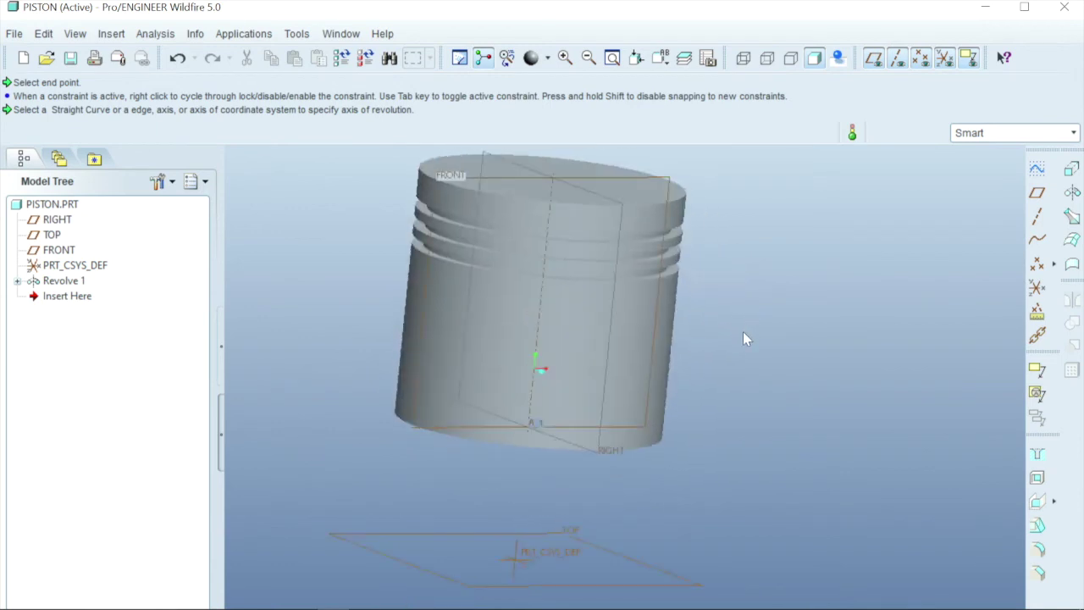
pyautogui.moveTo(494, 375); pyautogui.dragTo(506, 331, button='middle')
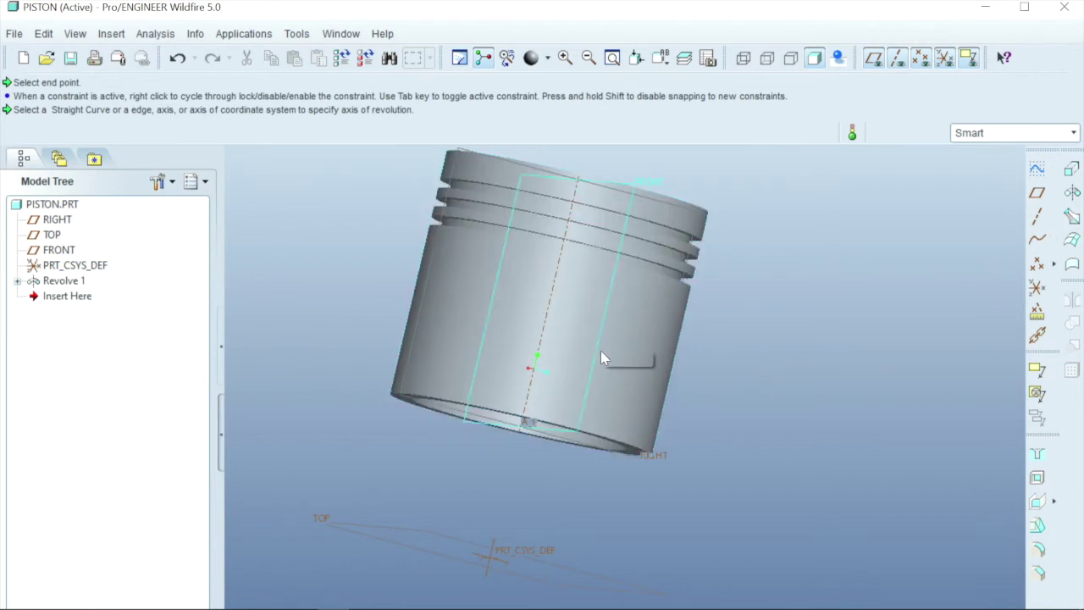
# Start an Extrude with an internal sketch on the FRONT plane, using the RIGHT plane as the right-facing reference.
pyautogui.click(1072, 173)
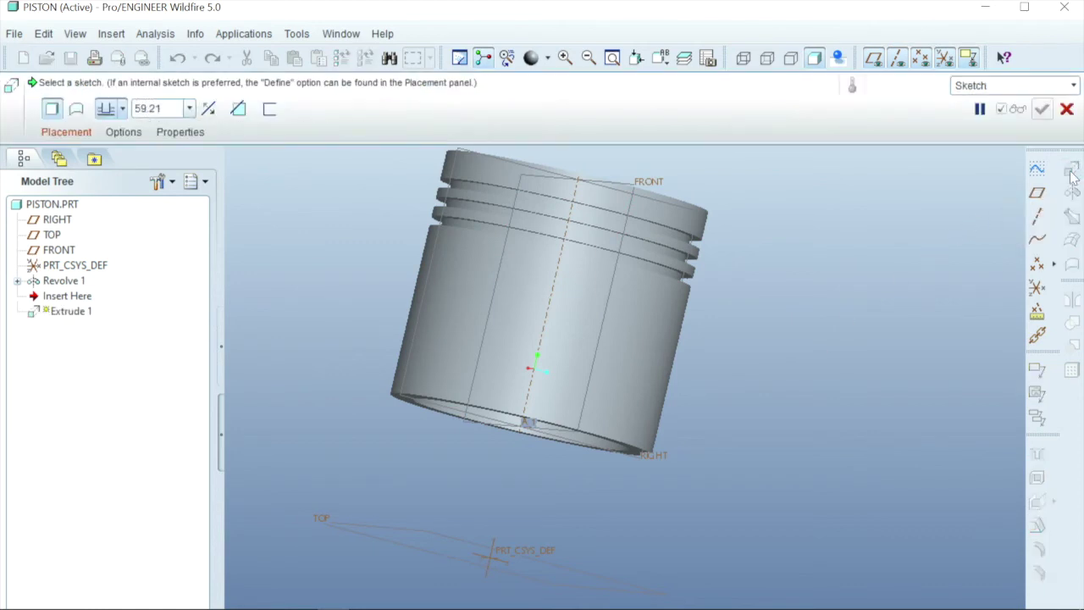
pyautogui.click(61, 134)
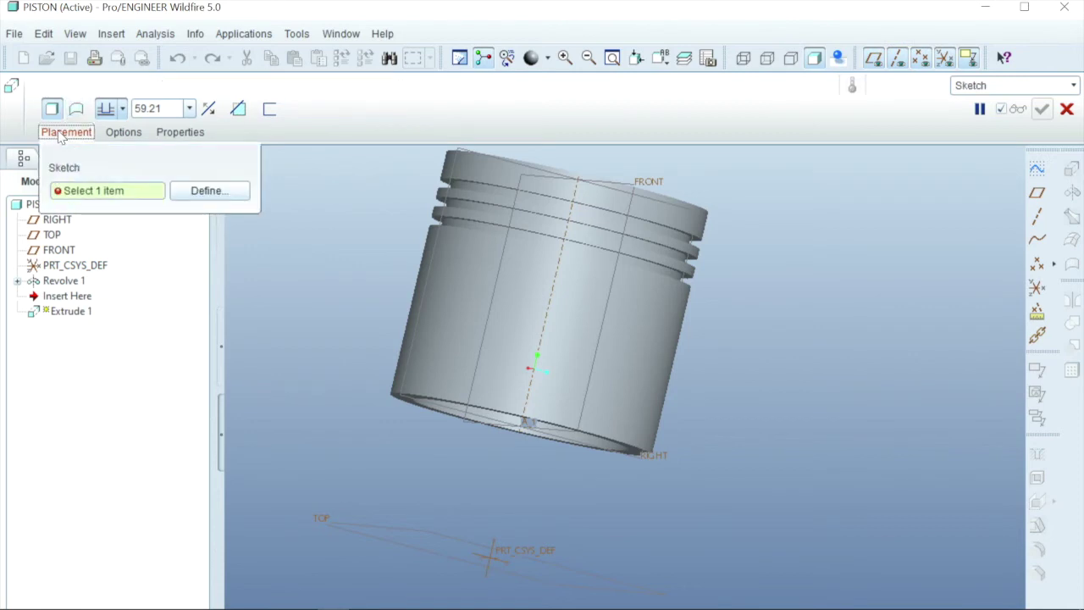
pyautogui.click(203, 191)
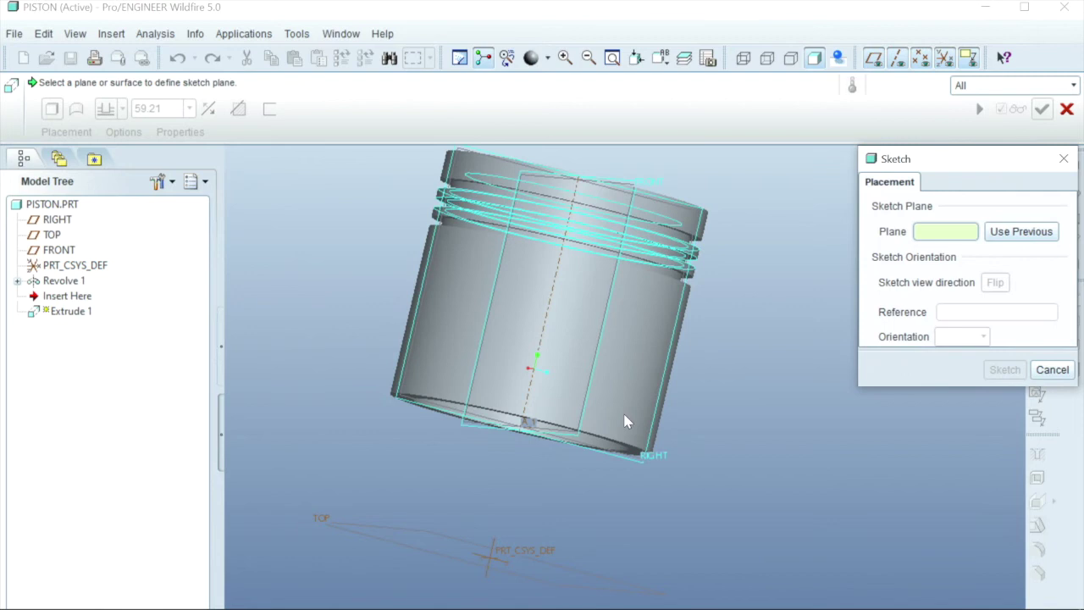
pyautogui.moveTo(769, 381); pyautogui.dragTo(678, 322, button='middle')
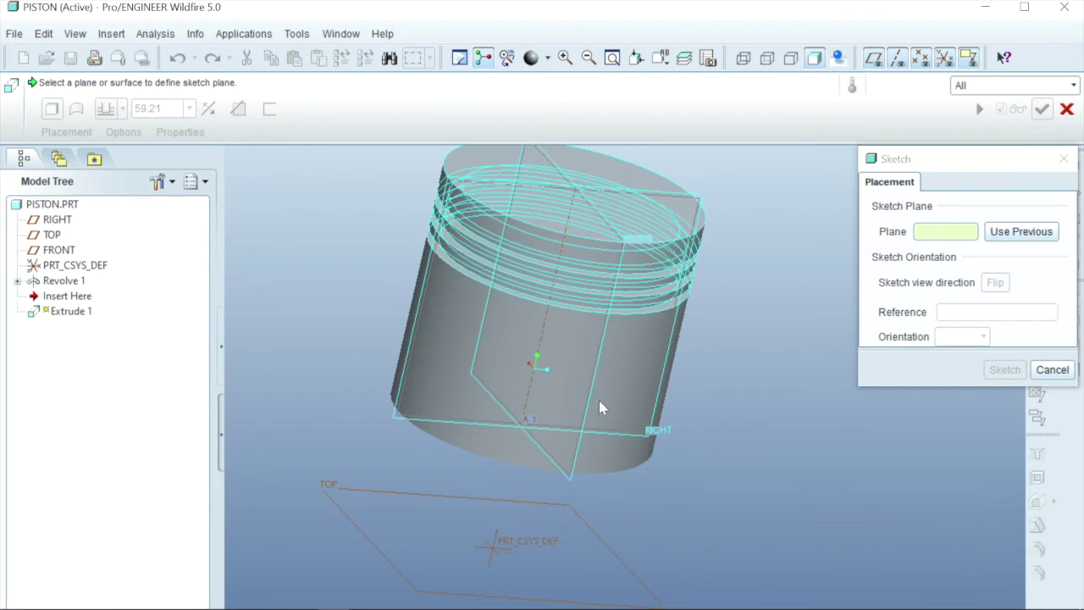
pyautogui.click(599, 348)
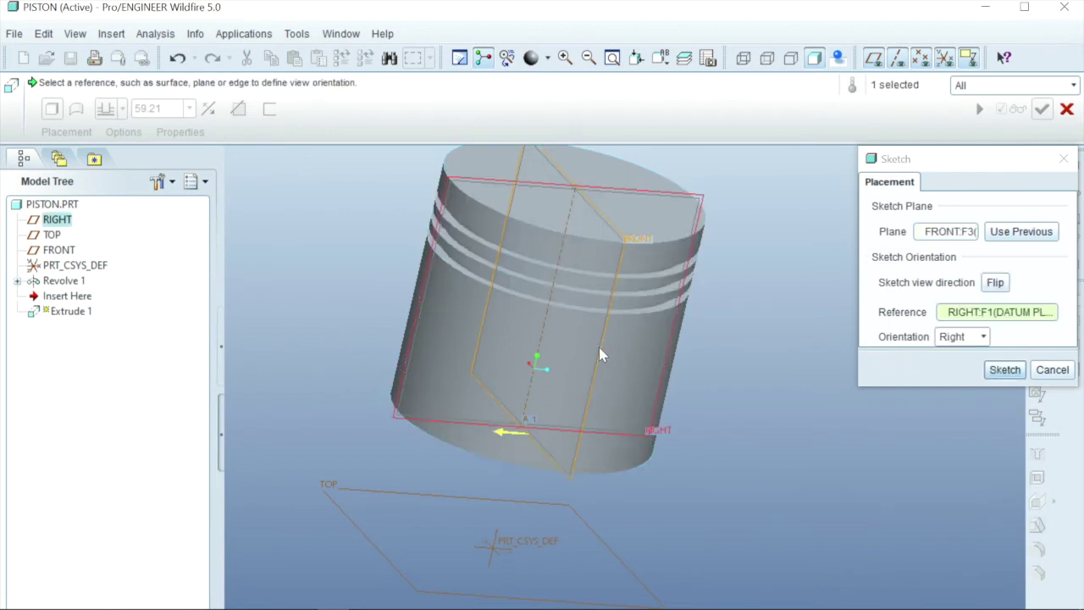
pyautogui.click(1002, 370)
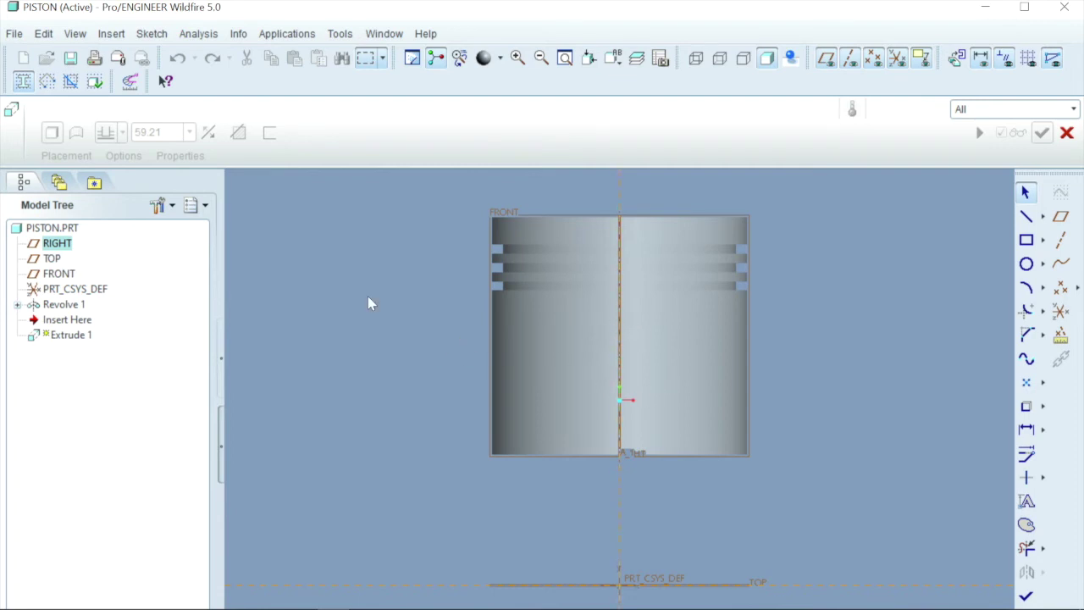
# Add the piston's revolve axis A_1 as a sketch reference.
pyautogui.click(151, 36)
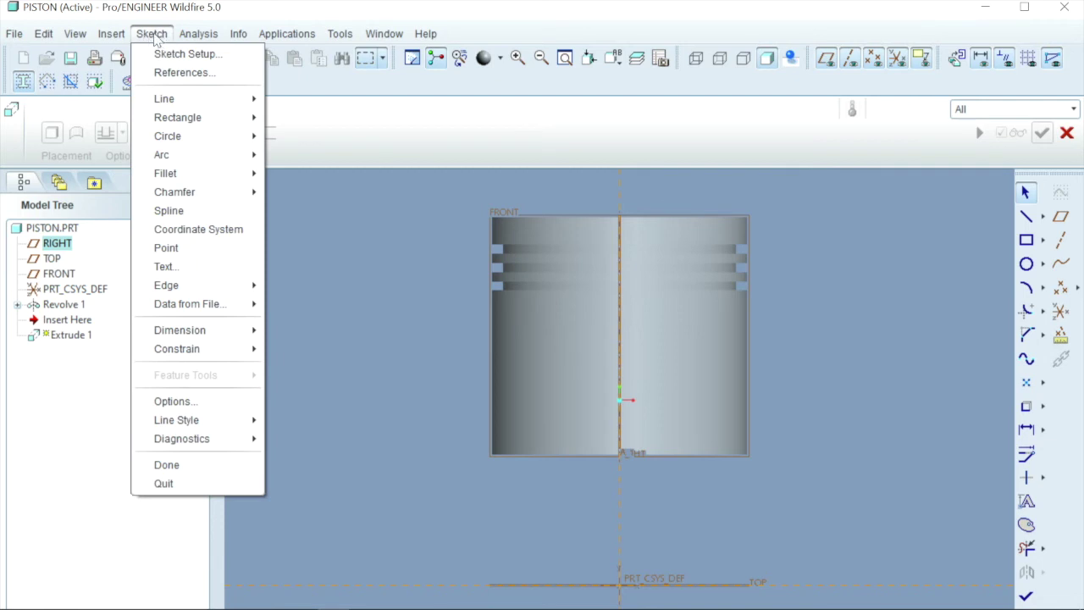
pyautogui.click(179, 73)
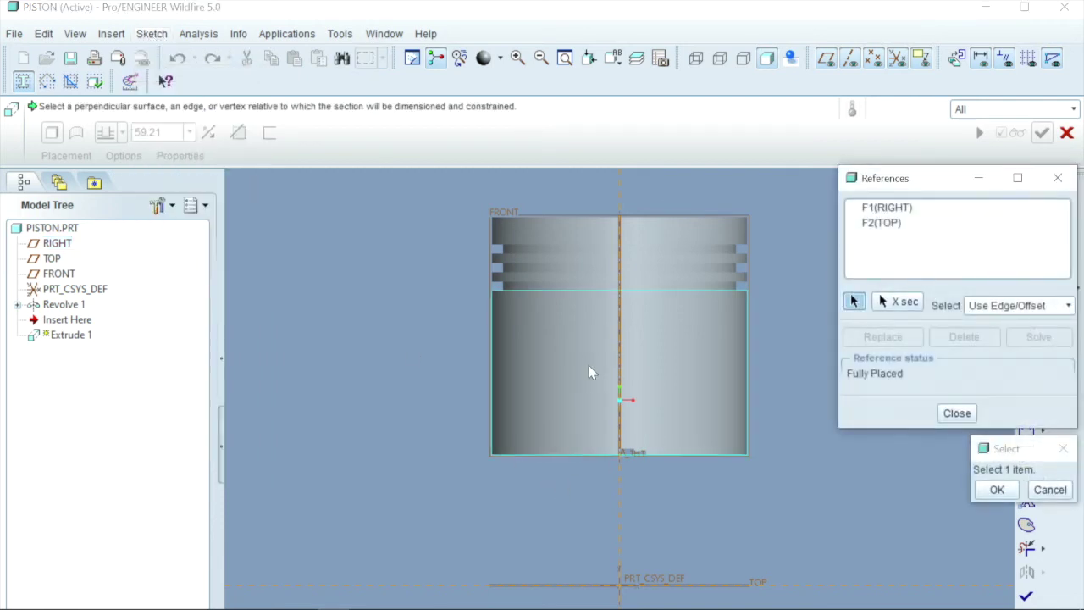
pyautogui.click(620, 333)
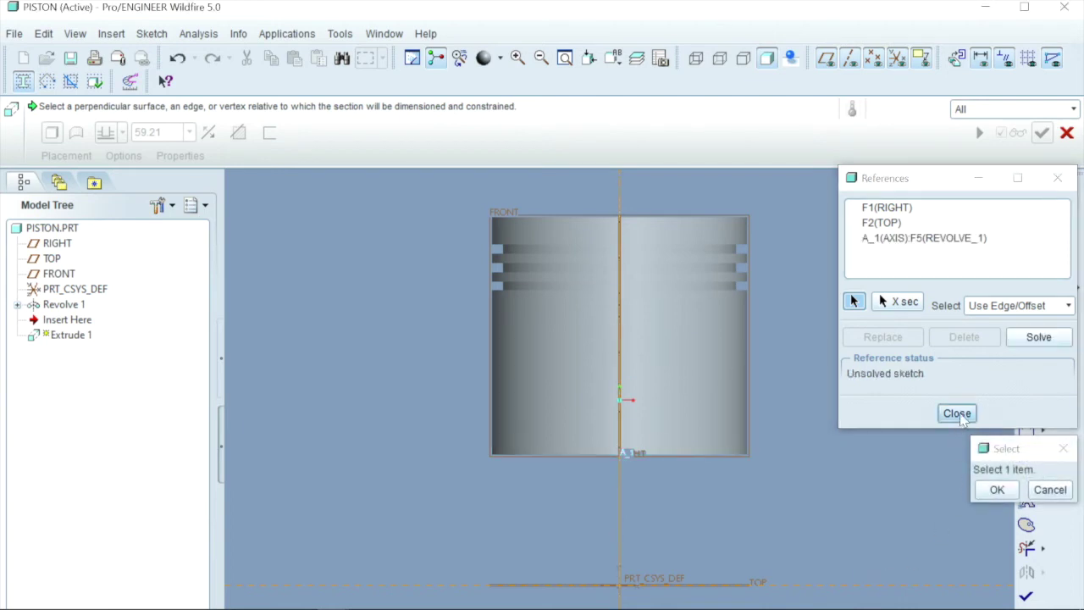
pyautogui.click(997, 490)
pyautogui.click(959, 415)
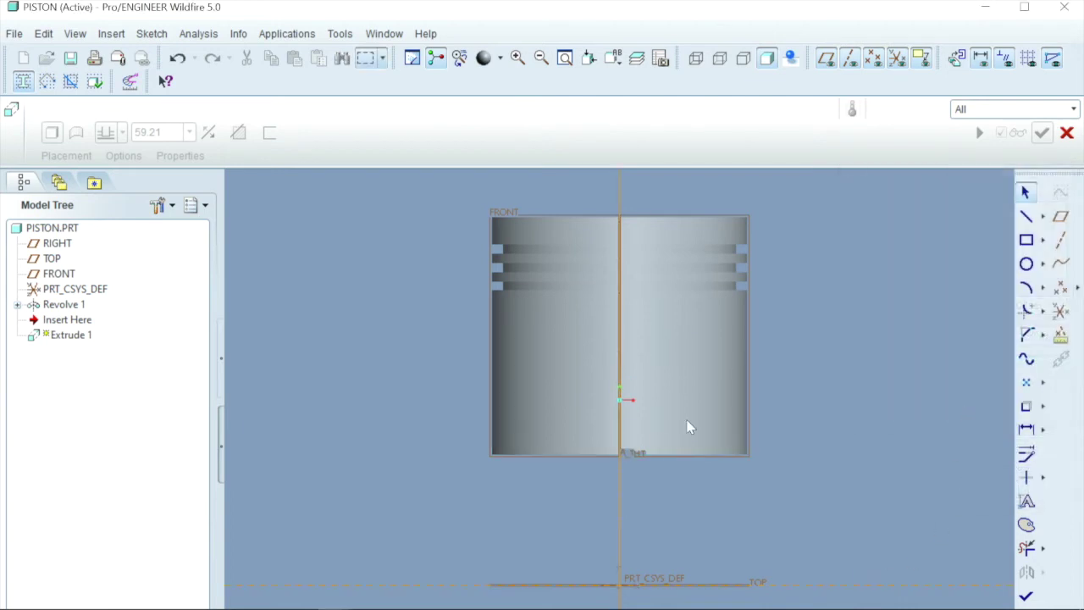
# Draw a circle centred on the piston axis in the skirt area and set its diameter to 45 mm.
pyautogui.click(1025, 264)
pyautogui.click(619, 364)
pyautogui.click(649, 395)
pyautogui.click(1024, 192)
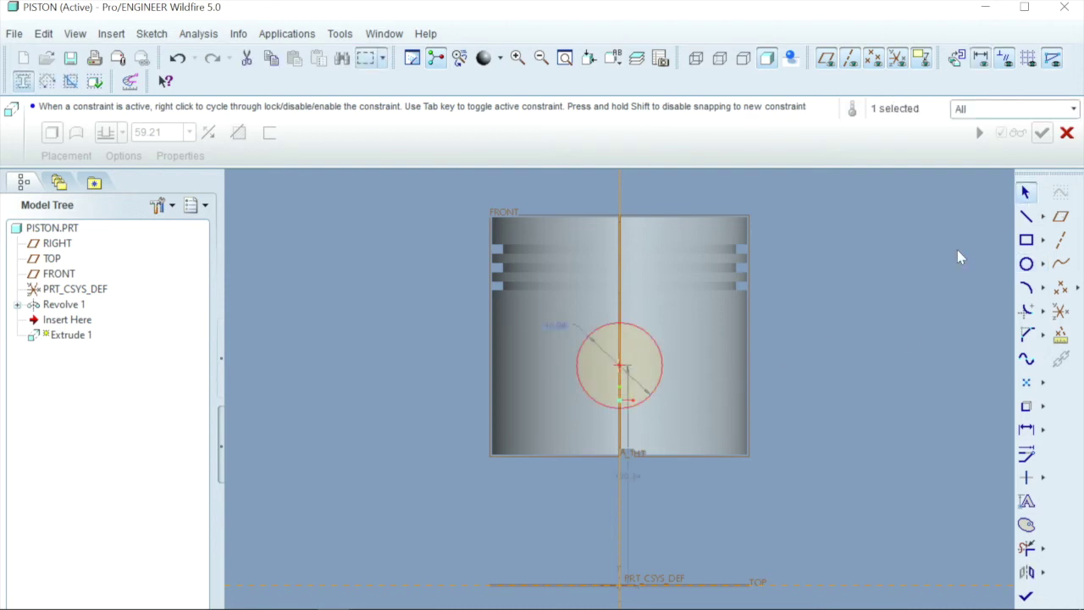
pyautogui.doubleClick(555, 324)
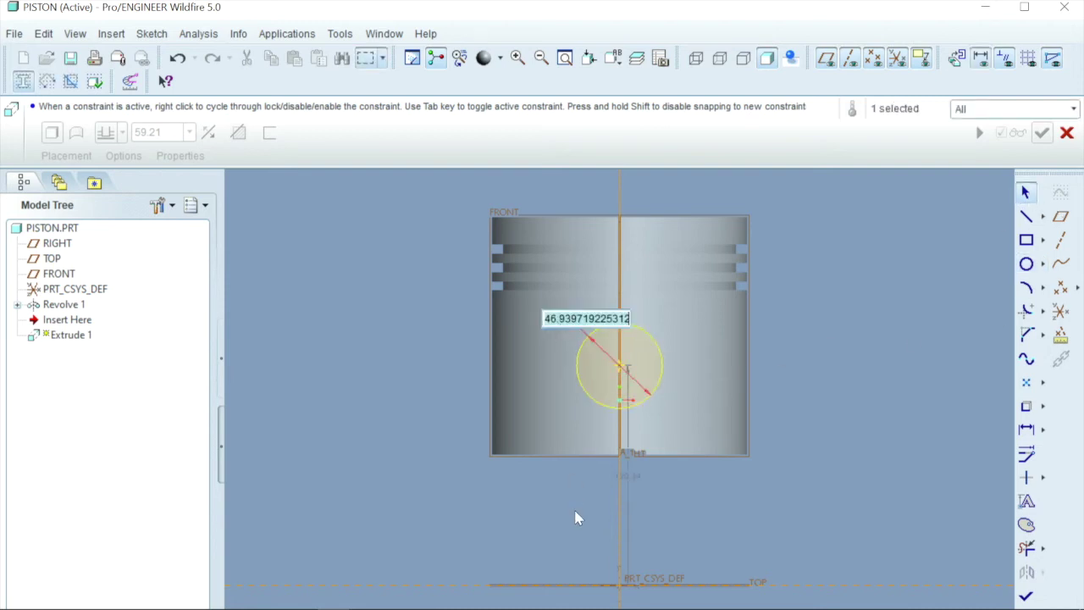
pyautogui.write('45')
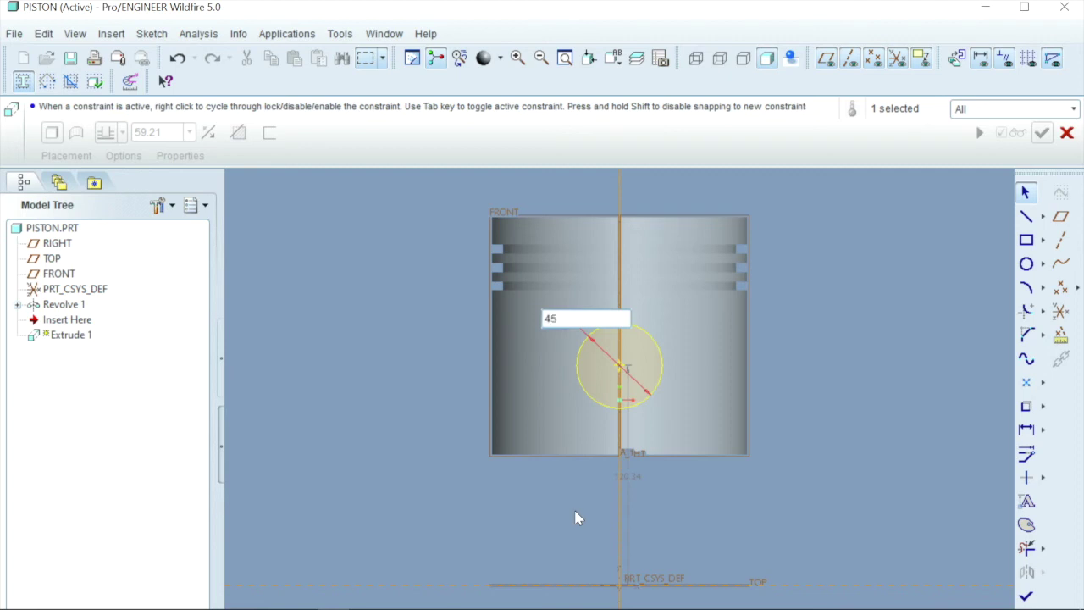
pyautogui.press('Return')
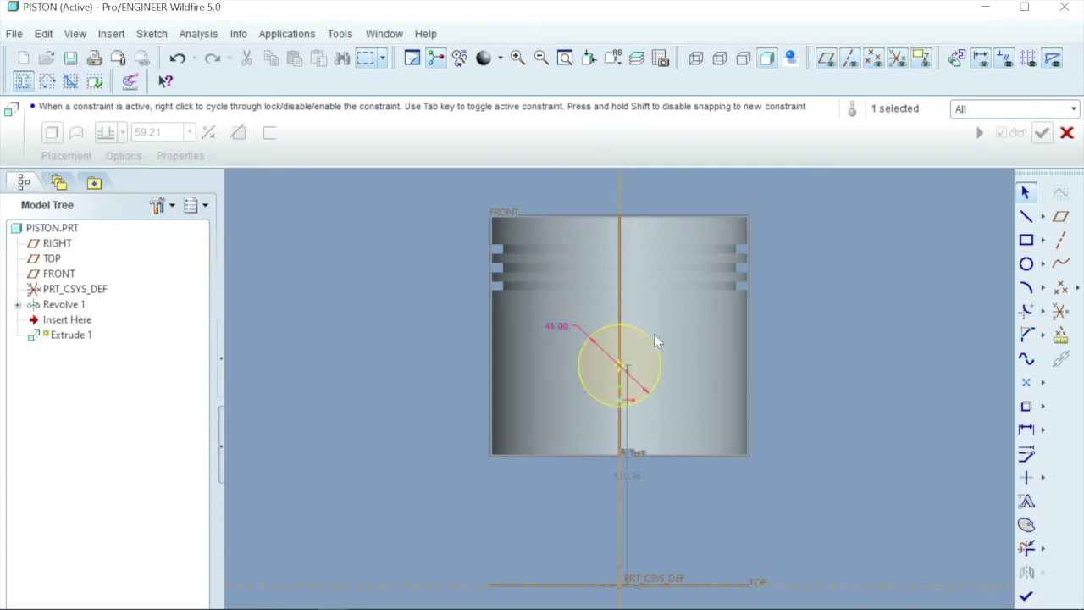
# Add the piston's bottom face as a sketch reference for locating the circle.
pyautogui.click(152, 34)
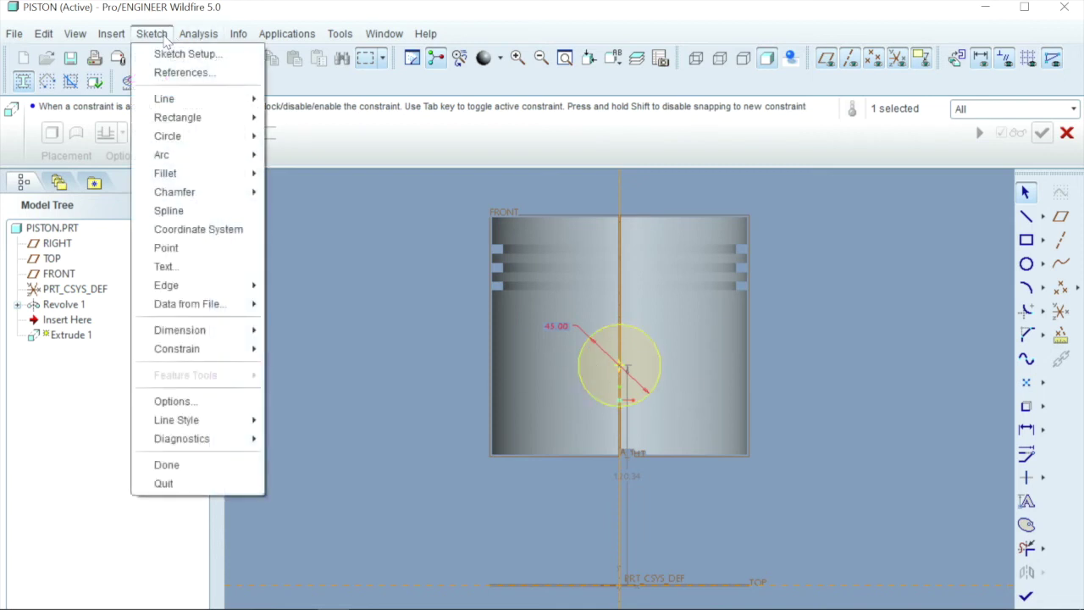
pyautogui.click(174, 72)
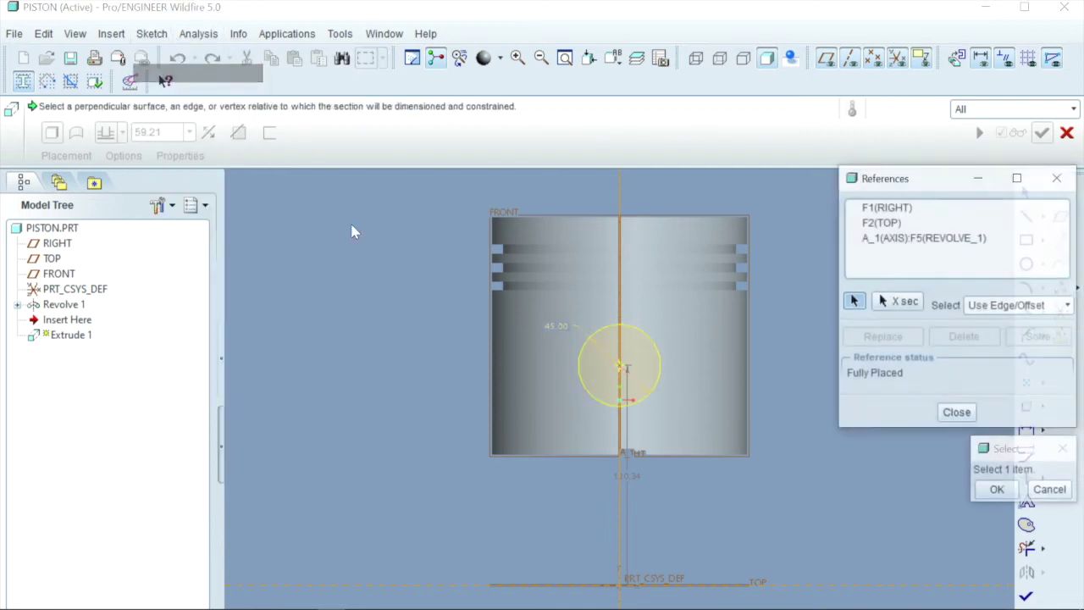
pyautogui.click(685, 455)
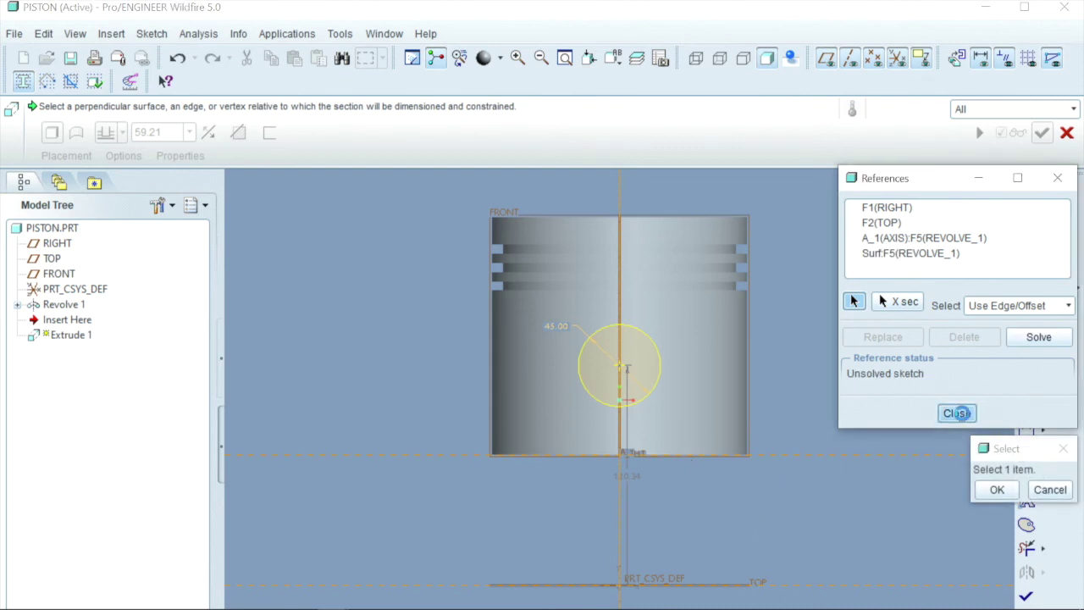
pyautogui.click(958, 412)
# Move the circle's height dimension clear of the circle and set the centre's height above the bottom face to 47 mm.
pyautogui.moveTo(630, 411); pyautogui.dragTo(695, 413)
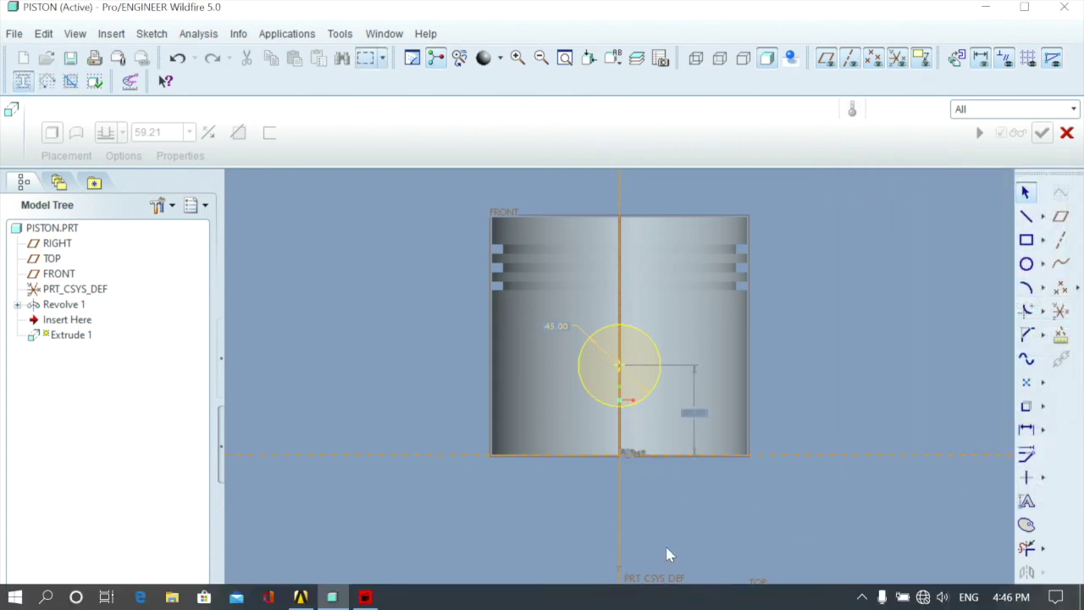
pyautogui.doubleClick(701, 416)
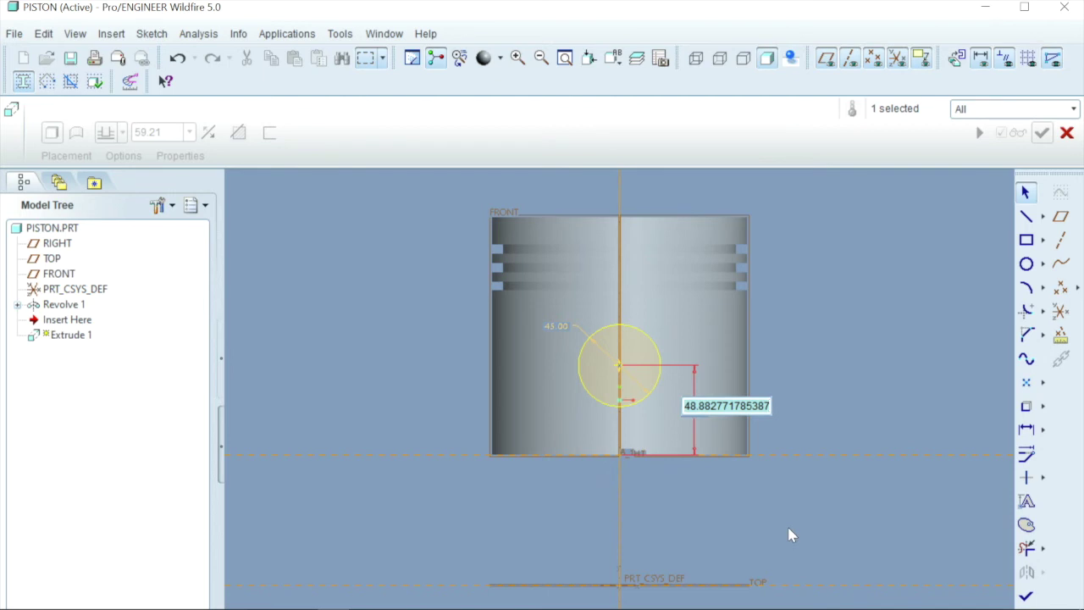
pyautogui.write('4')
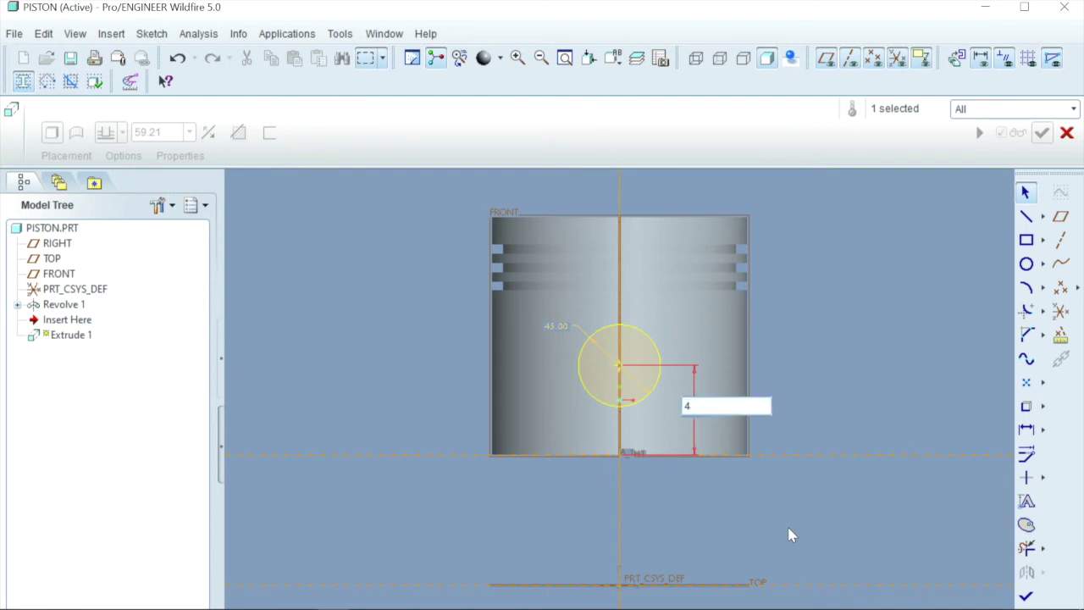
pyautogui.write('7')
pyautogui.press('Return')
pyautogui.click(823, 511)
# Finish the 45 mm circle sketch and stretch the one-sided extrusion depth to 90 mm, past the piston wall.
pyautogui.moveTo(829, 342); pyautogui.dragTo(808, 363, button='middle')
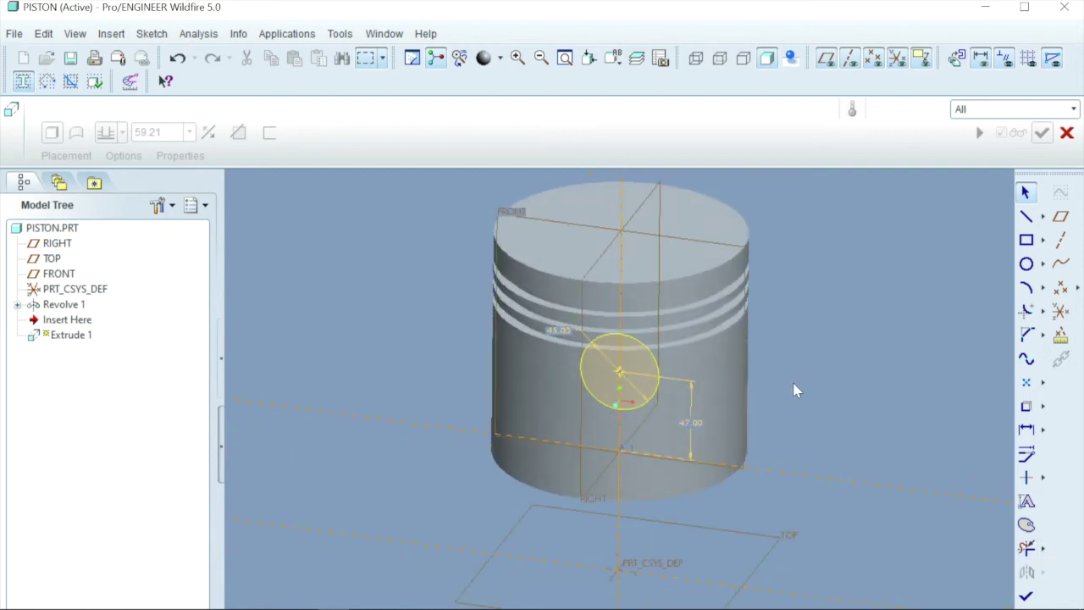
pyautogui.click(1026, 596)
pyautogui.moveTo(885, 440); pyautogui.dragTo(757, 421, button='middle')
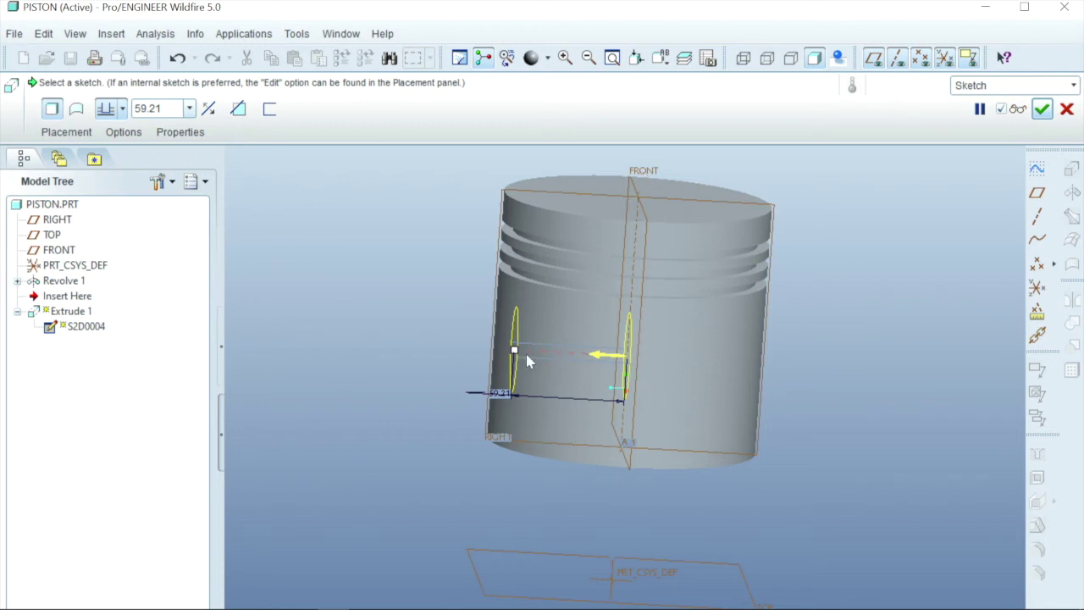
pyautogui.moveTo(514, 350); pyautogui.dragTo(455, 347)
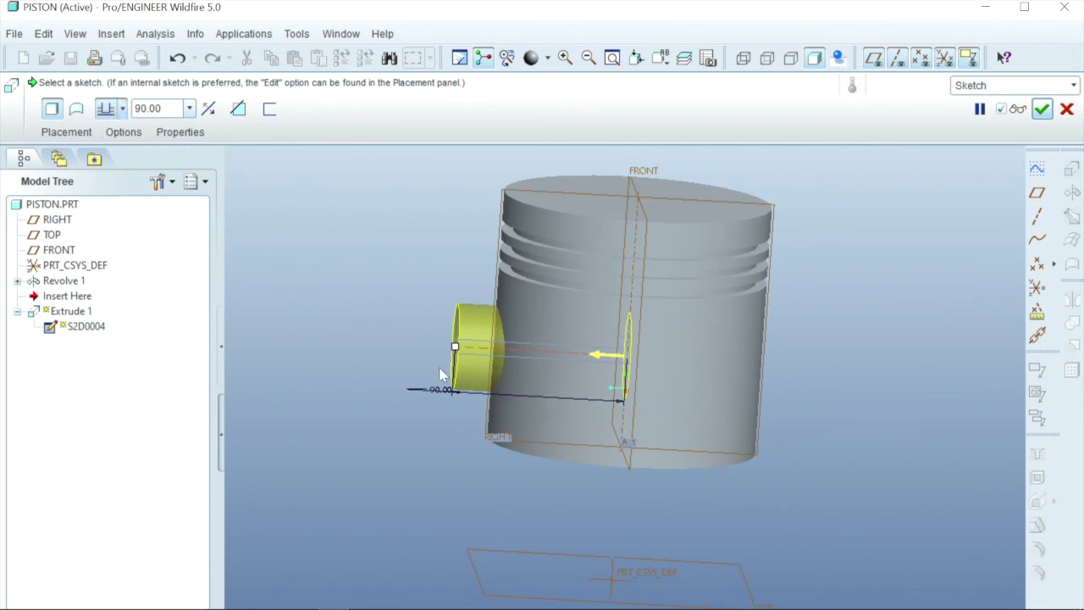
pyautogui.moveTo(491, 428); pyautogui.dragTo(503, 428, button='middle')
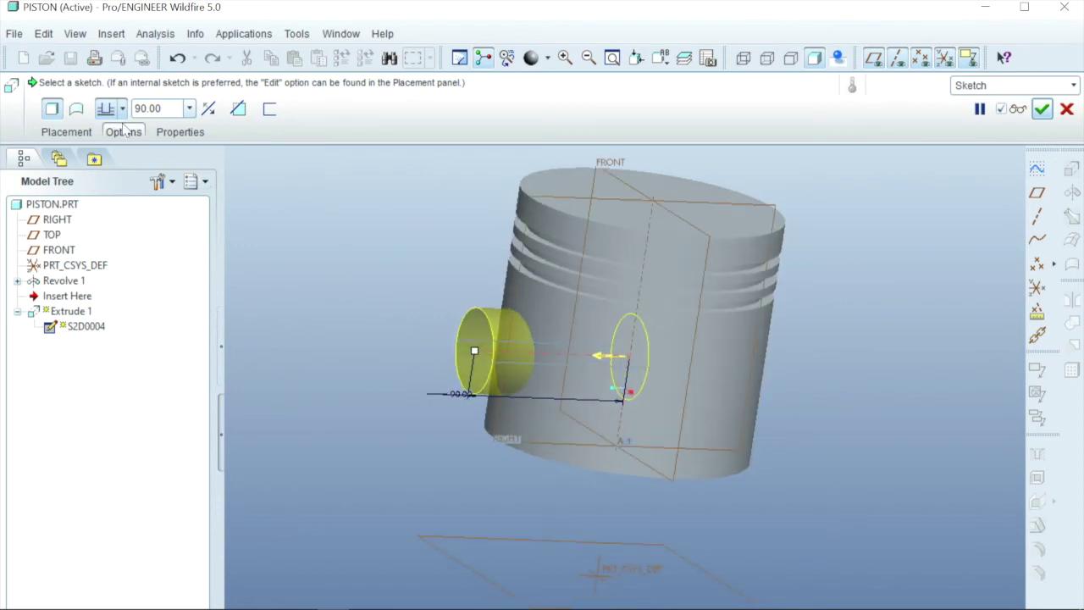
# Make the extrusion symmetric about the sketch plane and stretch its total depth to 175 mm.
pyautogui.click(123, 110)
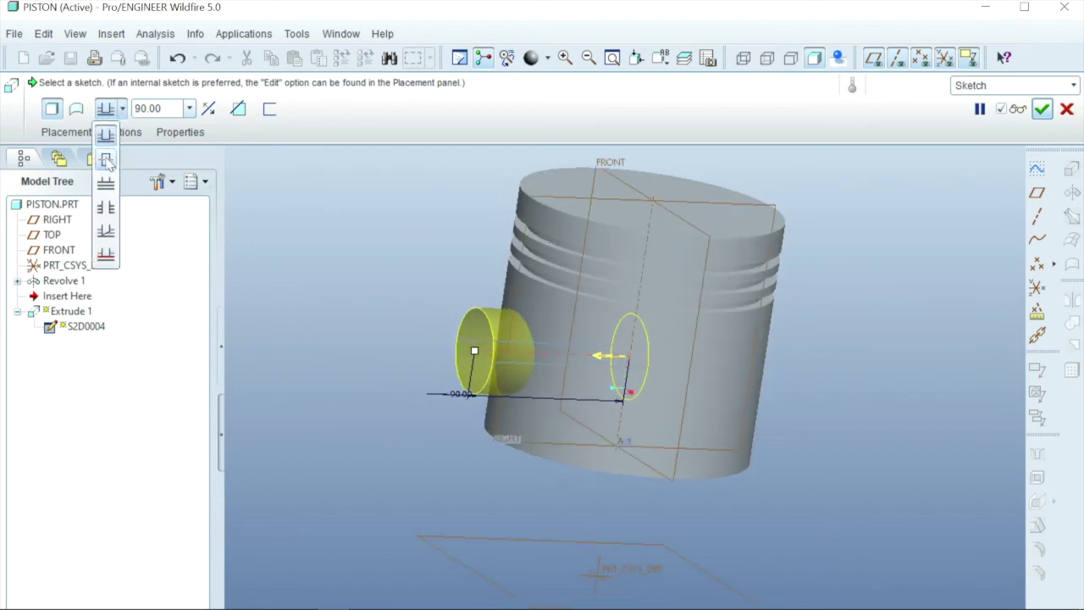
pyautogui.click(111, 163)
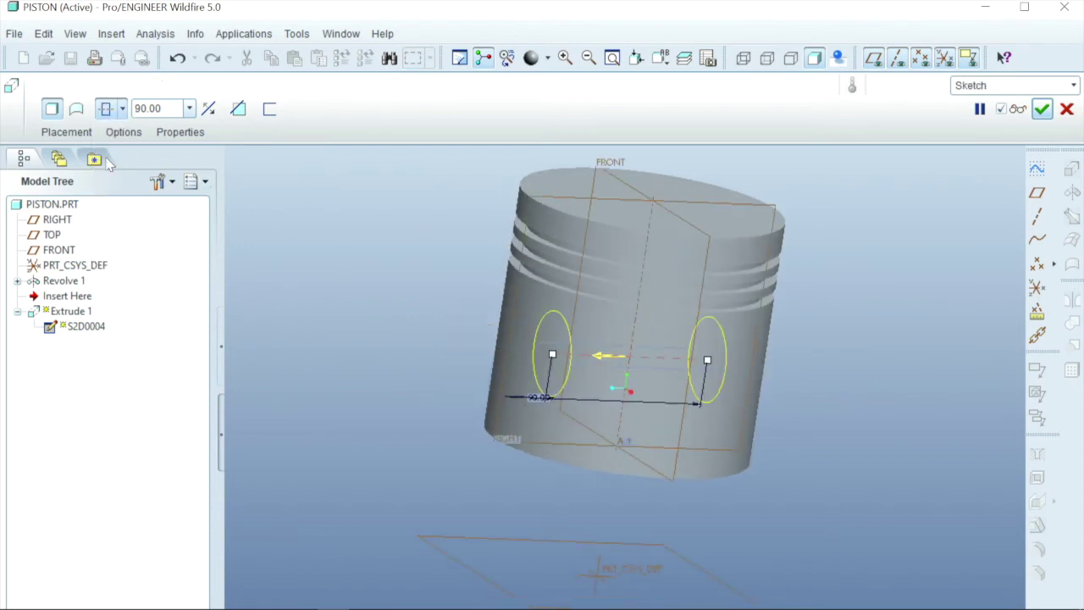
pyautogui.click(123, 109)
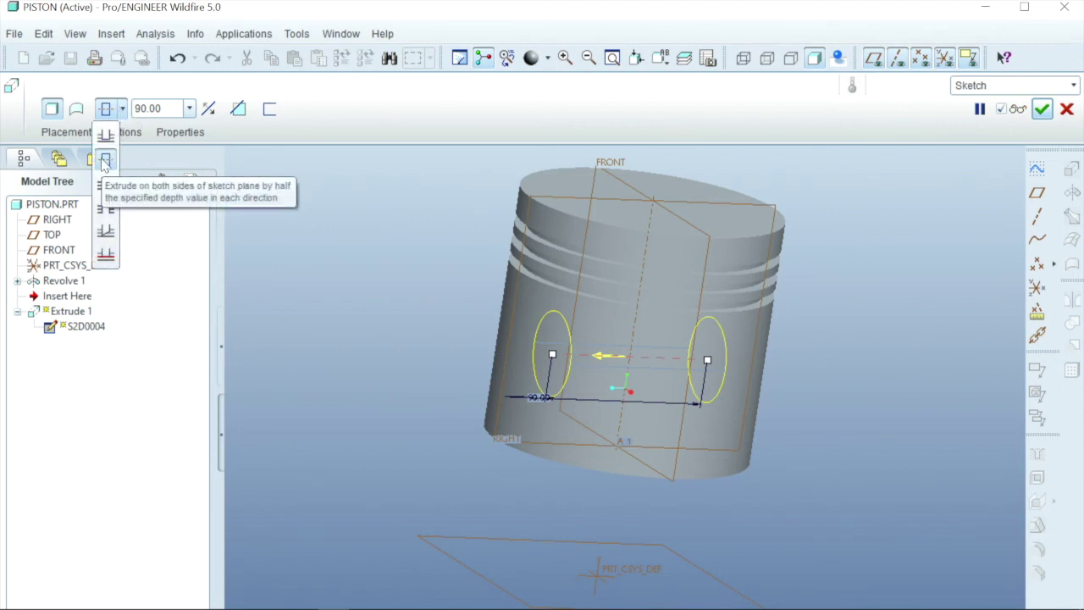
pyautogui.click(811, 432)
pyautogui.moveTo(773, 379); pyautogui.dragTo(603, 365, button='middle')
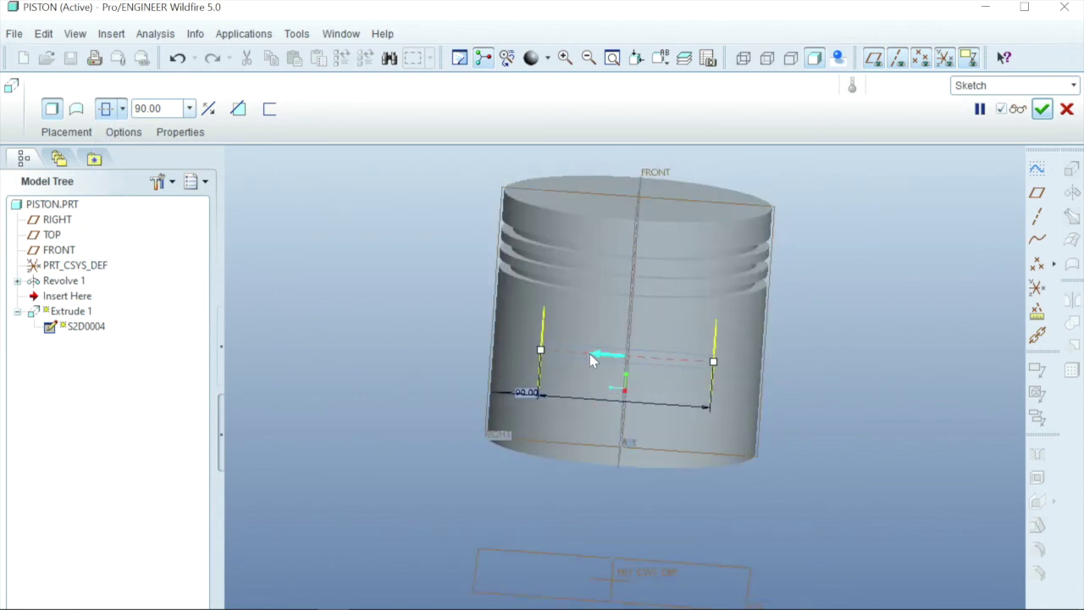
pyautogui.moveTo(540, 349); pyautogui.dragTo(460, 345)
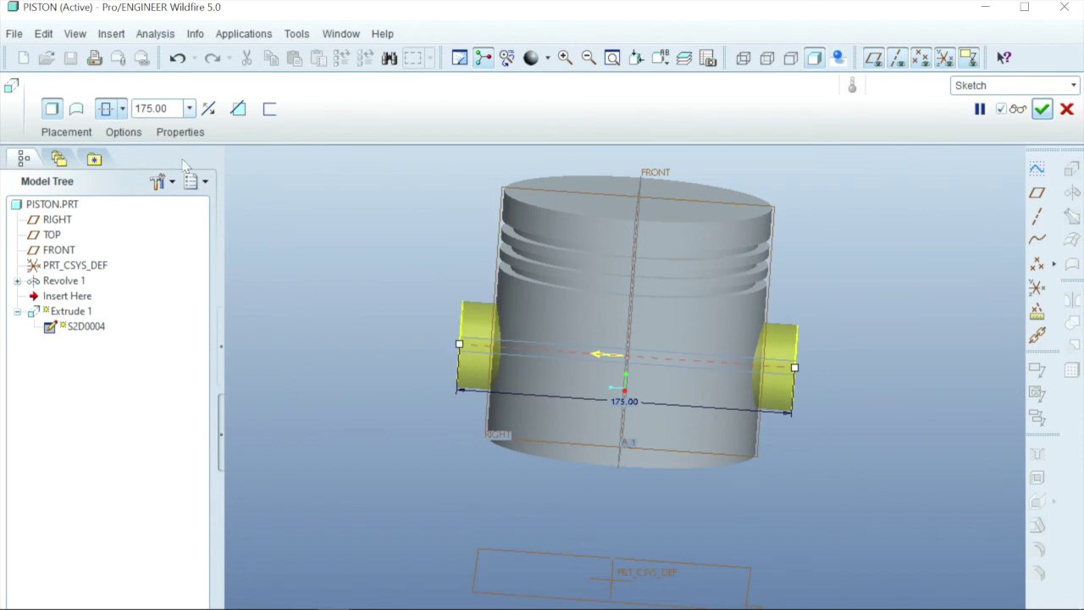
# Set the symmetric extrusion's total depth to 140 mm.
pyautogui.doubleClick(167, 107)
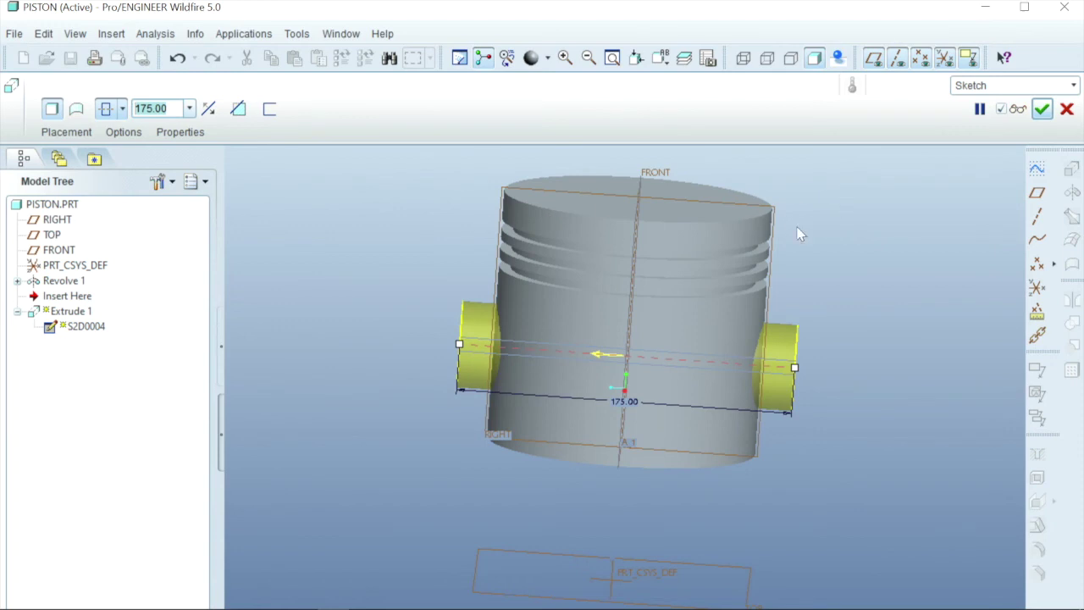
pyautogui.doubleClick(171, 108)
pyautogui.write('1')
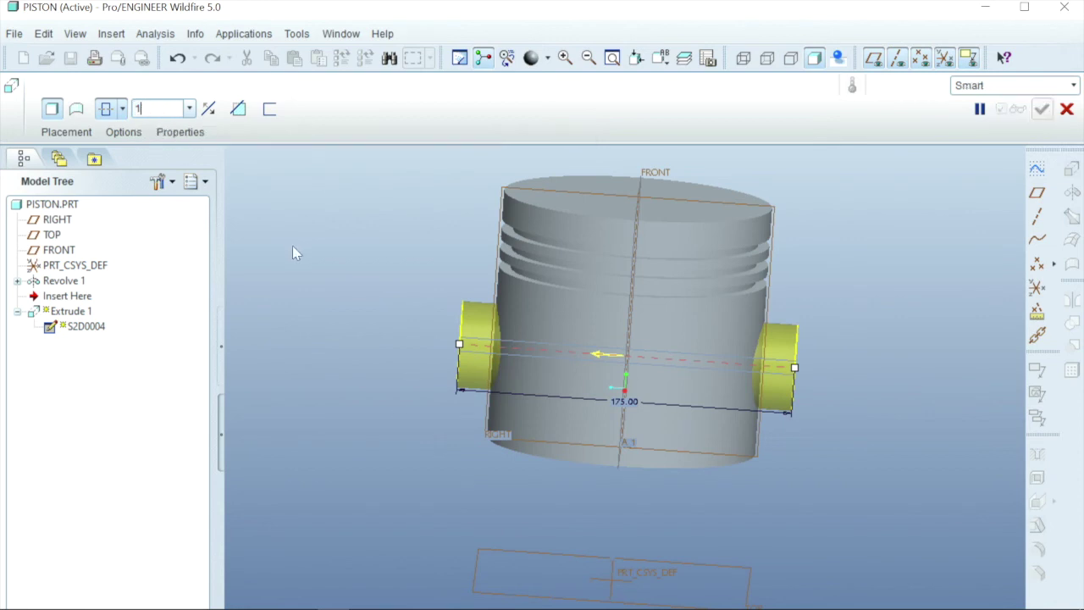
pyautogui.write('40')
pyautogui.press('Return')
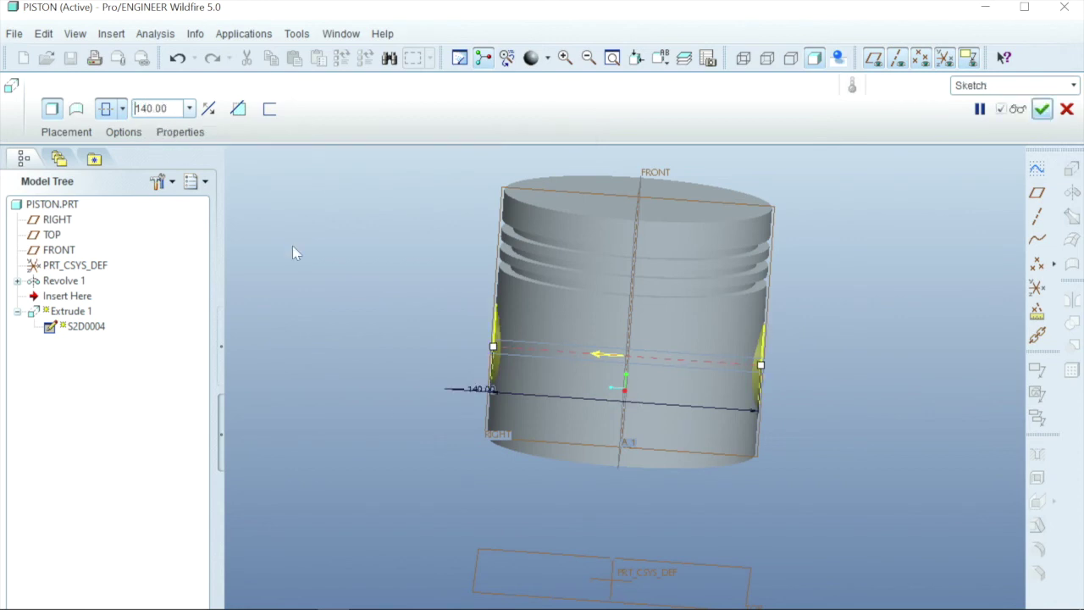
# Change the extrusion to remove material and complete it as a pin hole through both sides of the skirt.
pyautogui.moveTo(447, 475); pyautogui.dragTo(406, 452, button='middle')
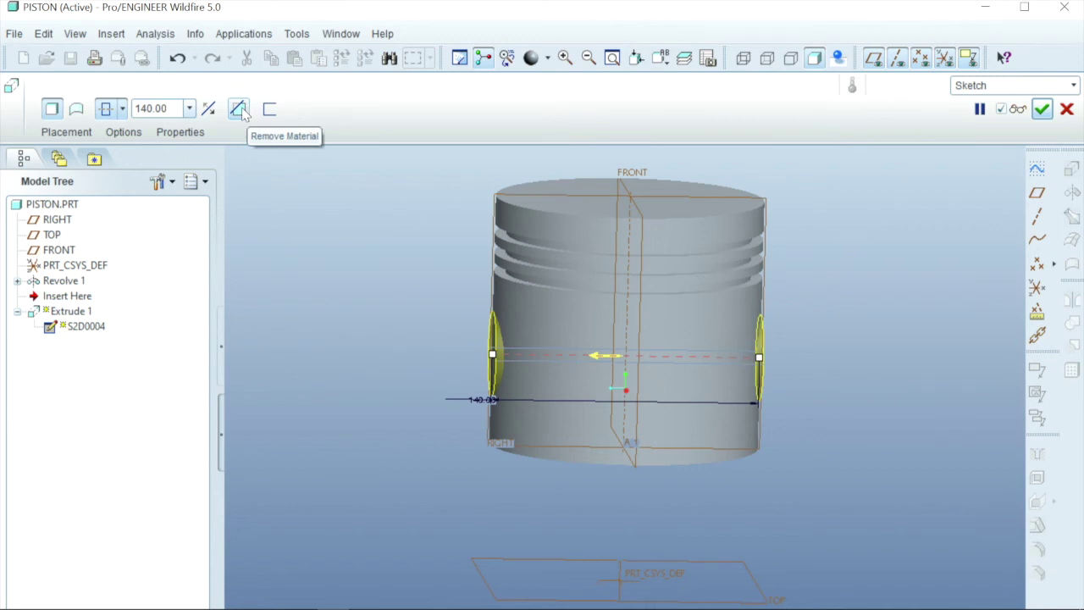
pyautogui.click(239, 109)
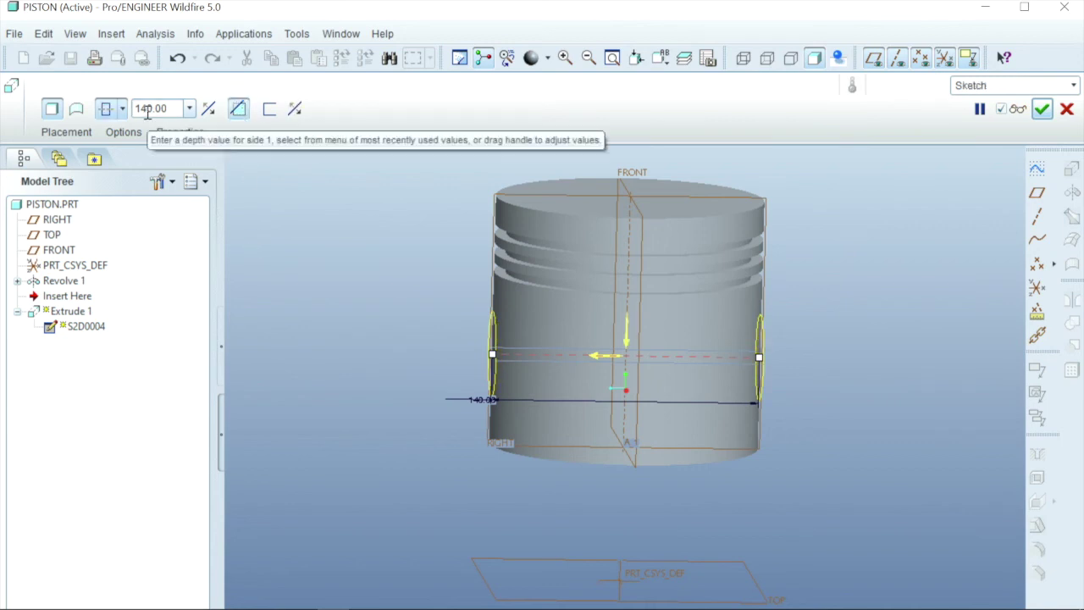
pyautogui.click(1043, 109)
pyautogui.moveTo(943, 361); pyautogui.dragTo(601, 524, button='middle')
pyautogui.click(963, 410)
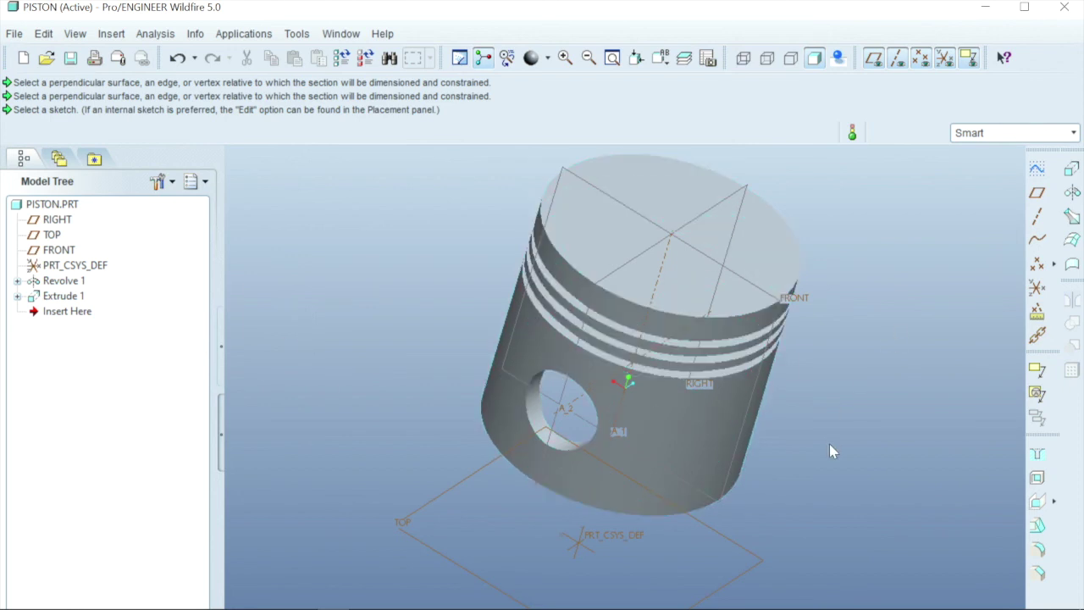
# Open the definition of the piston's Revolve 1 feature for editing.
pyautogui.click(54, 286)
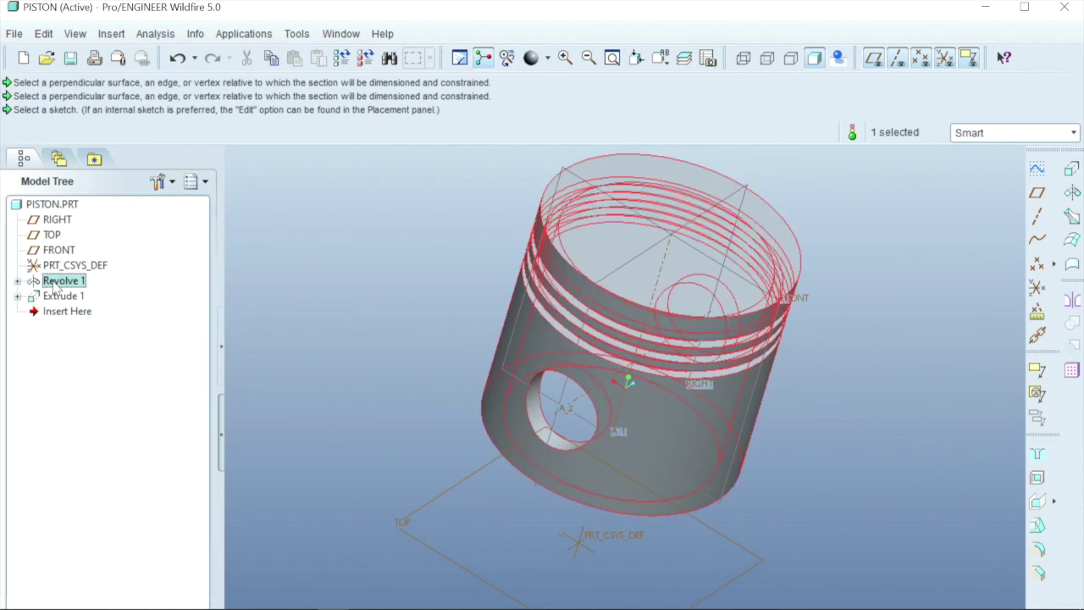
pyautogui.rightClick(53, 286)
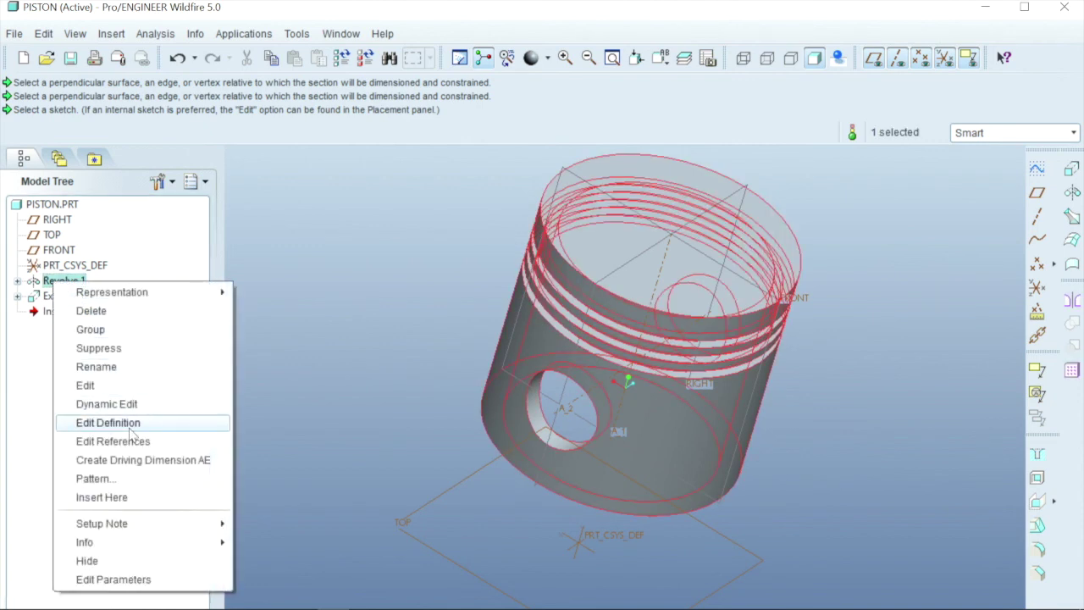
pyautogui.click(129, 426)
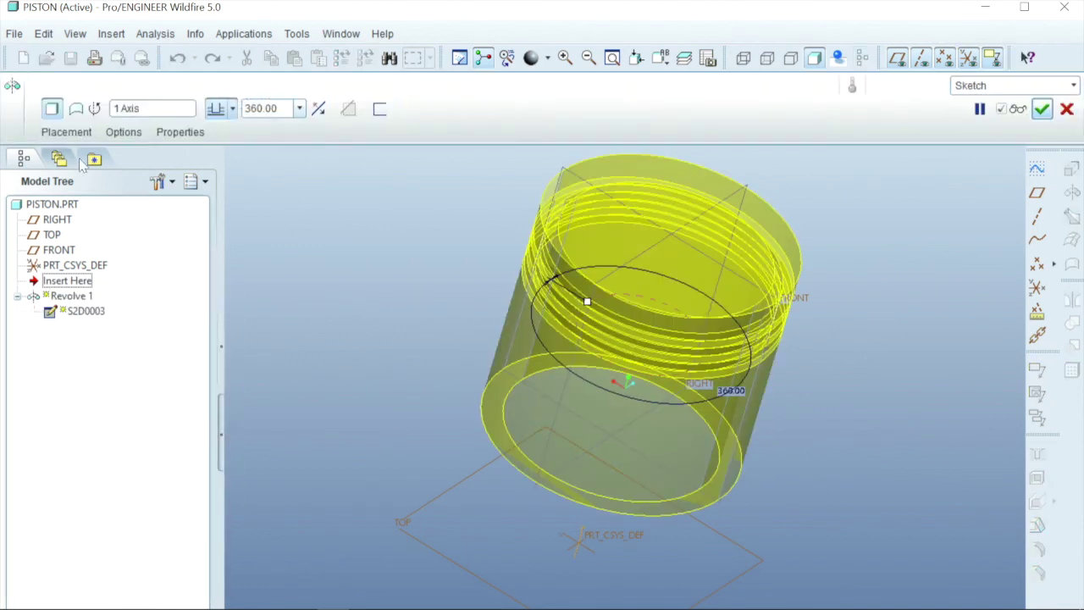
pyautogui.click(66, 132)
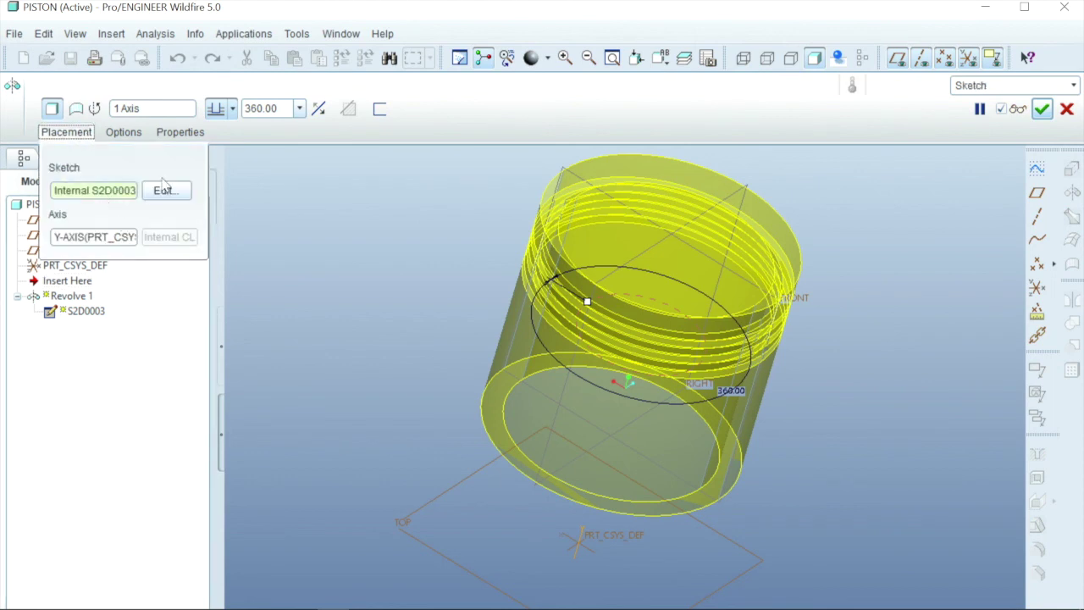
pyautogui.click(163, 190)
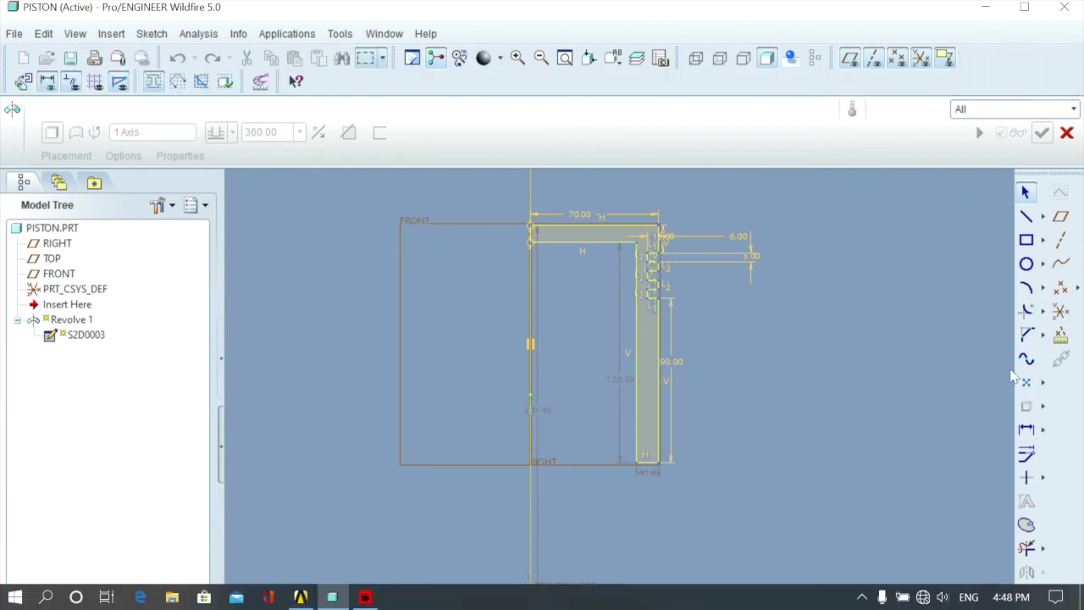
pyautogui.click(1027, 597)
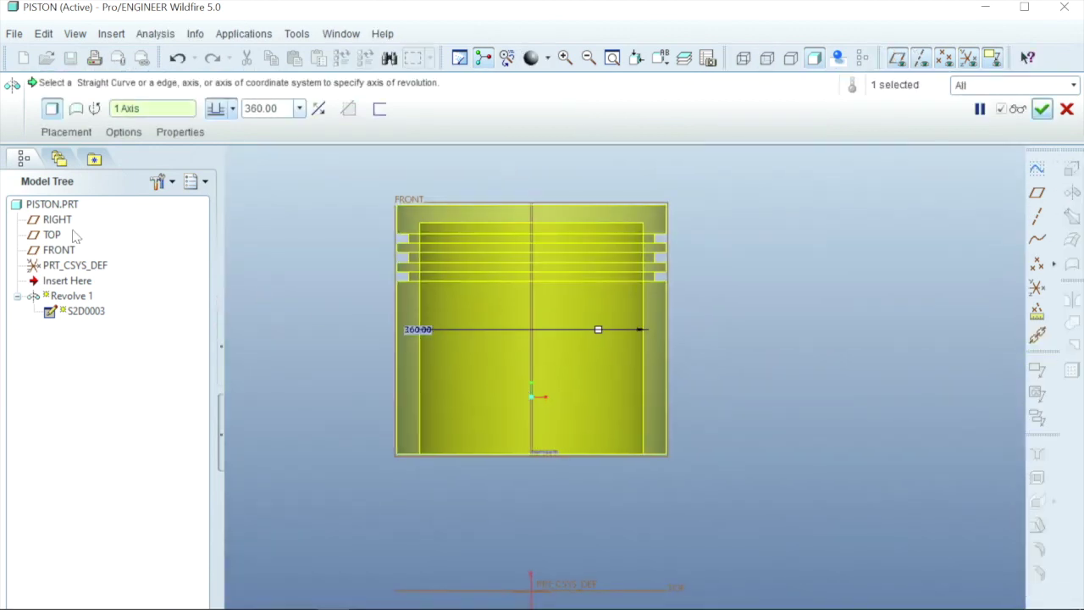
# Set the revolve angle to 270° and complete the feature to give a cutaway piston.
pyautogui.doubleClick(285, 106)
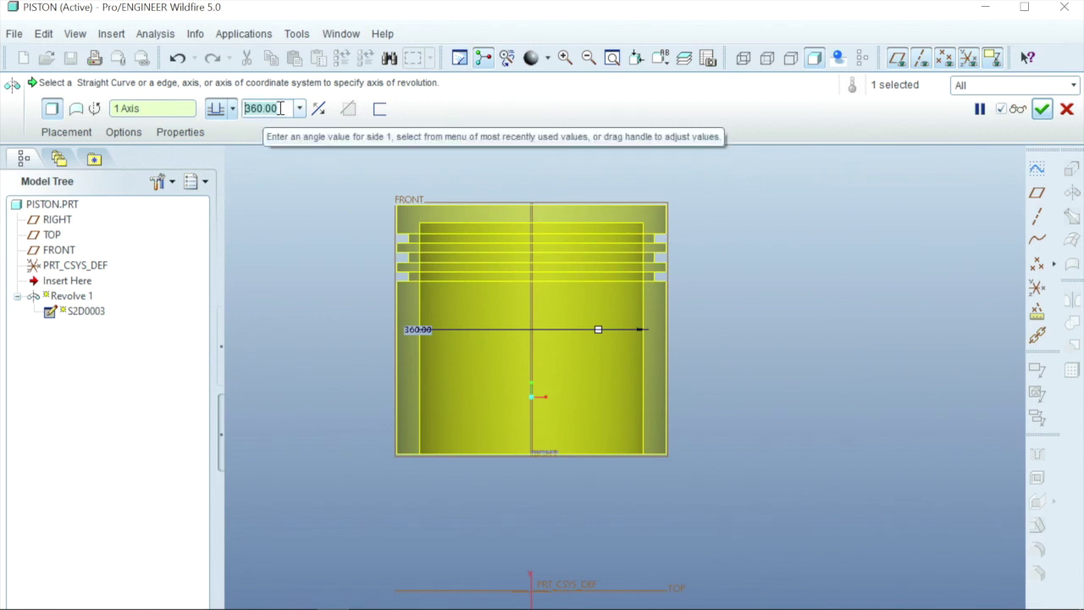
pyautogui.click(299, 108)
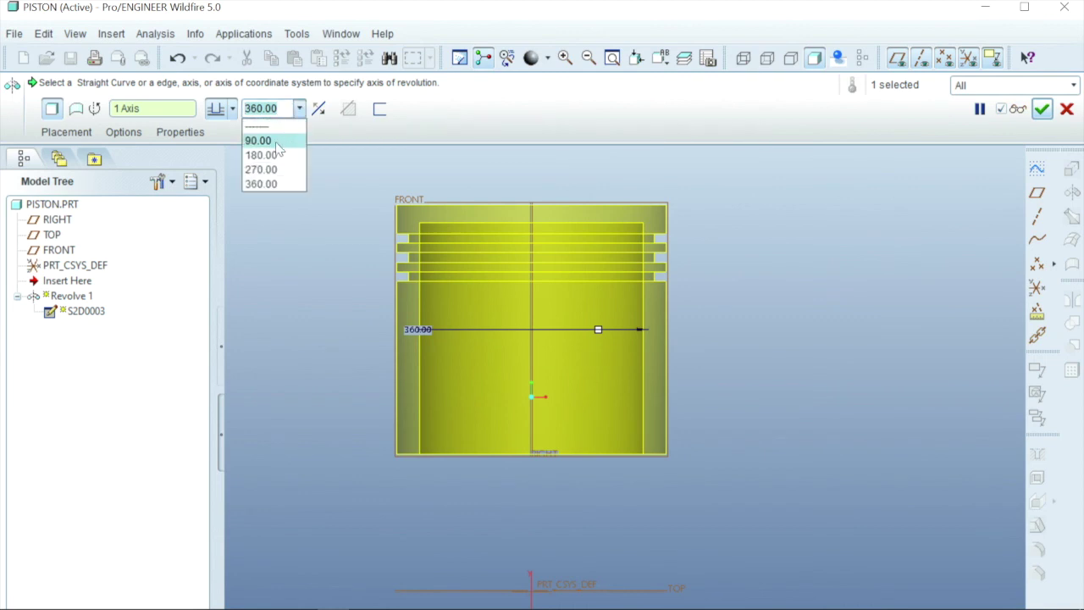
pyautogui.click(262, 169)
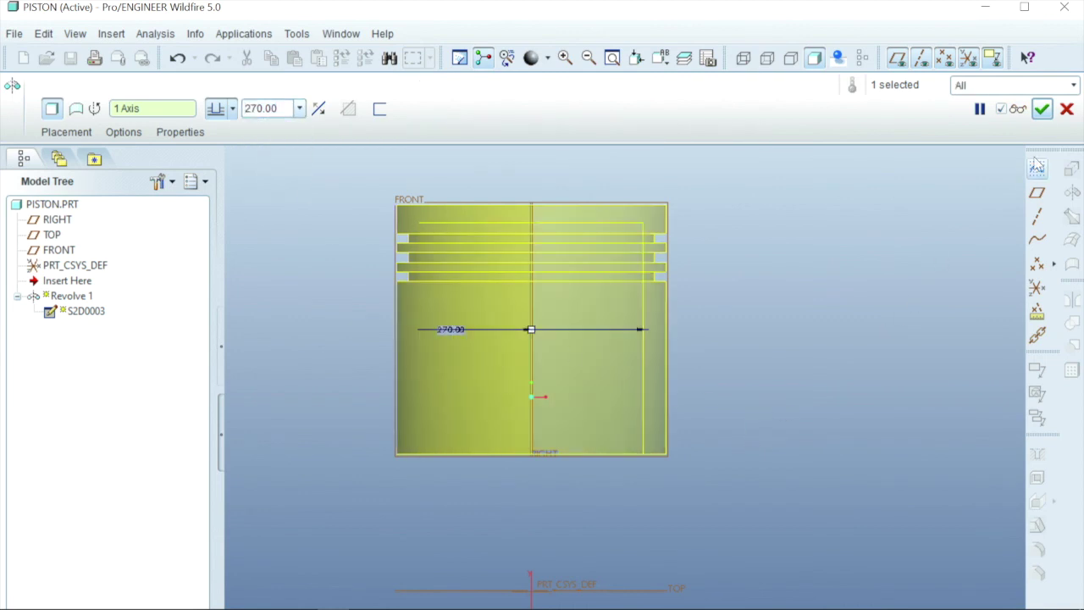
pyautogui.click(1041, 108)
pyautogui.moveTo(780, 348); pyautogui.dragTo(625, 424, button='middle')
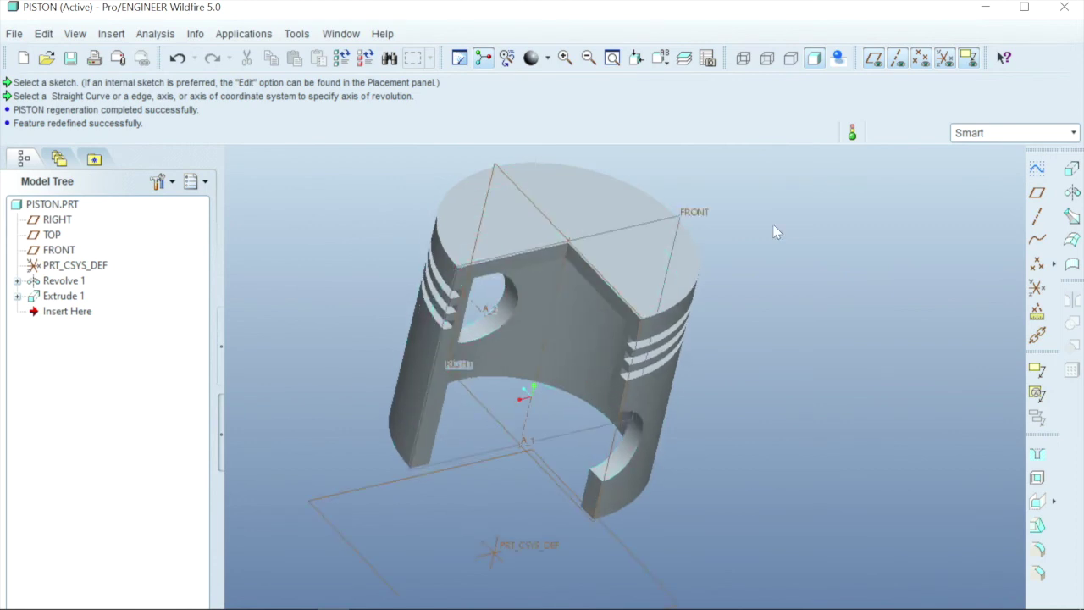
# Apply the green appearance to the piston's top face.
pyautogui.click(548, 59)
pyautogui.click(551, 210)
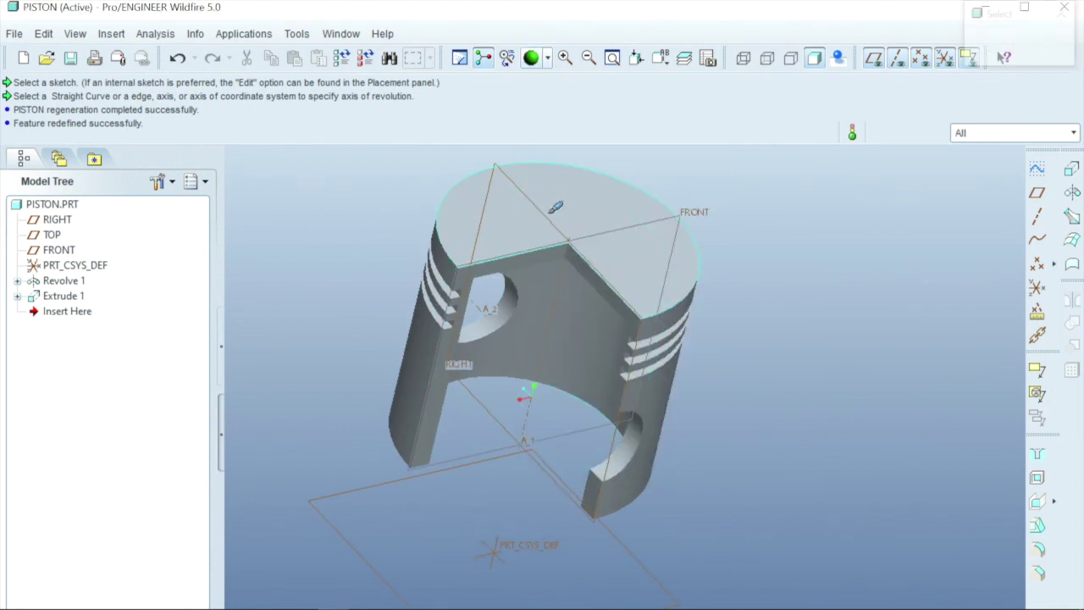
pyautogui.click(566, 195)
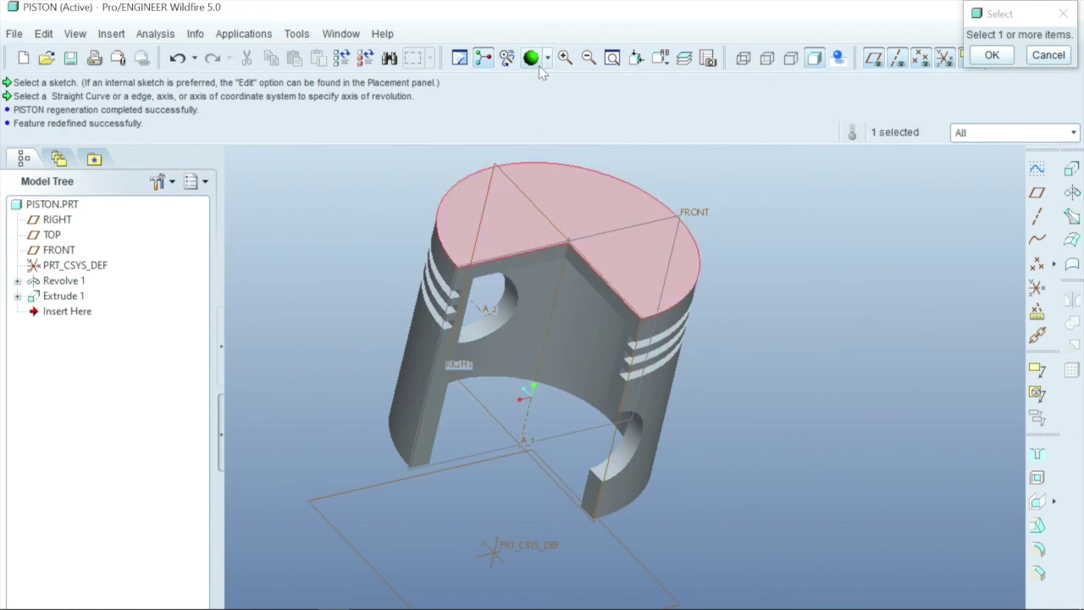
pyautogui.click(992, 54)
pyautogui.moveTo(892, 334); pyautogui.dragTo(884, 291, button='middle')
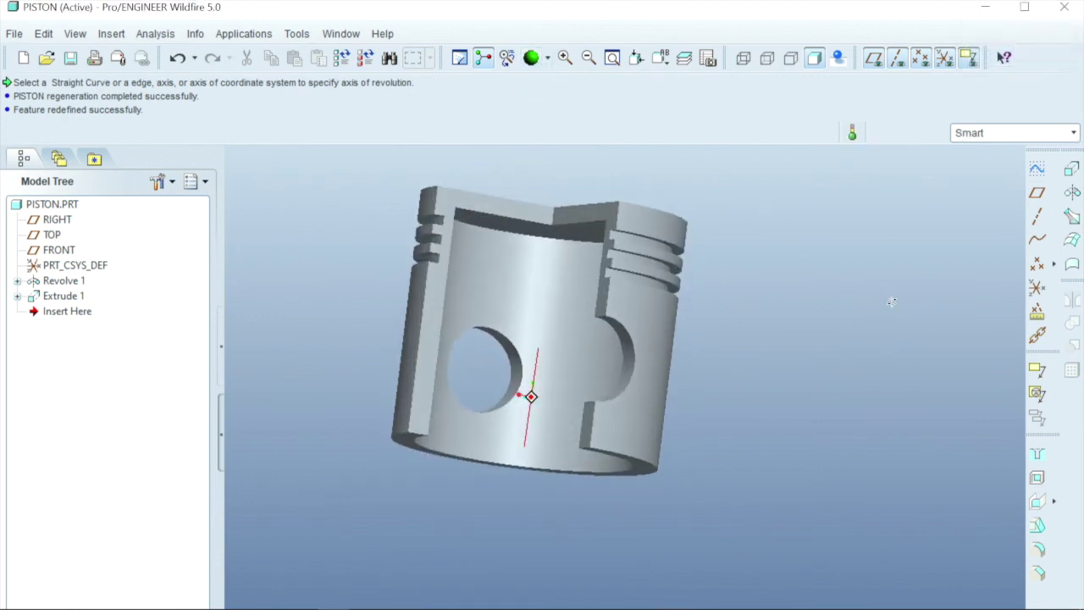
pyautogui.hotkey('ctrl', 'd')
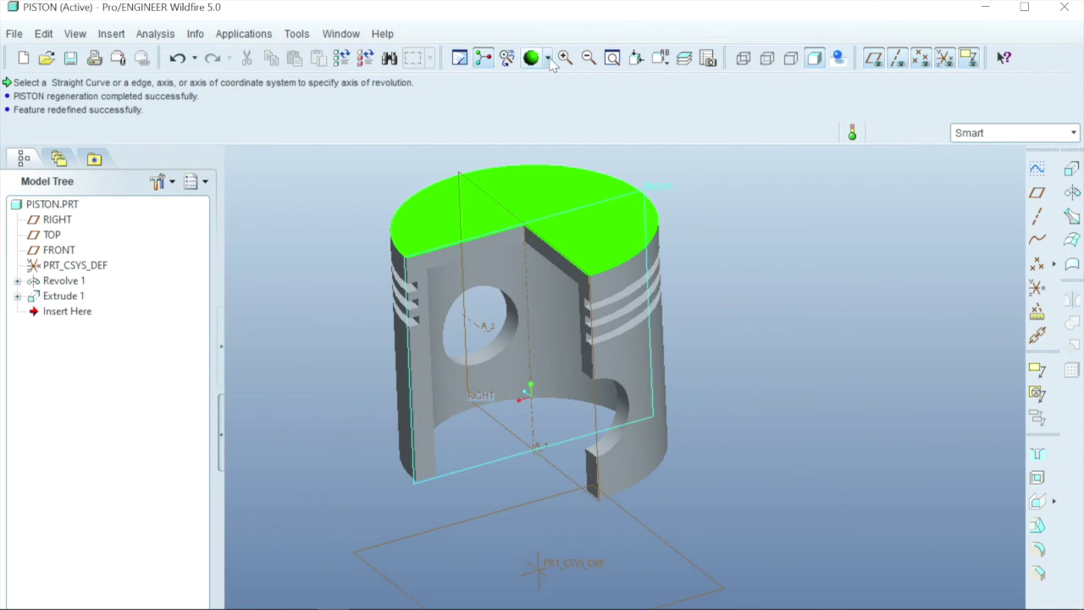
# Apply a dark gold appearance to the piston's outer skirt, upper bands and ring groove faces.
pyautogui.click(548, 59)
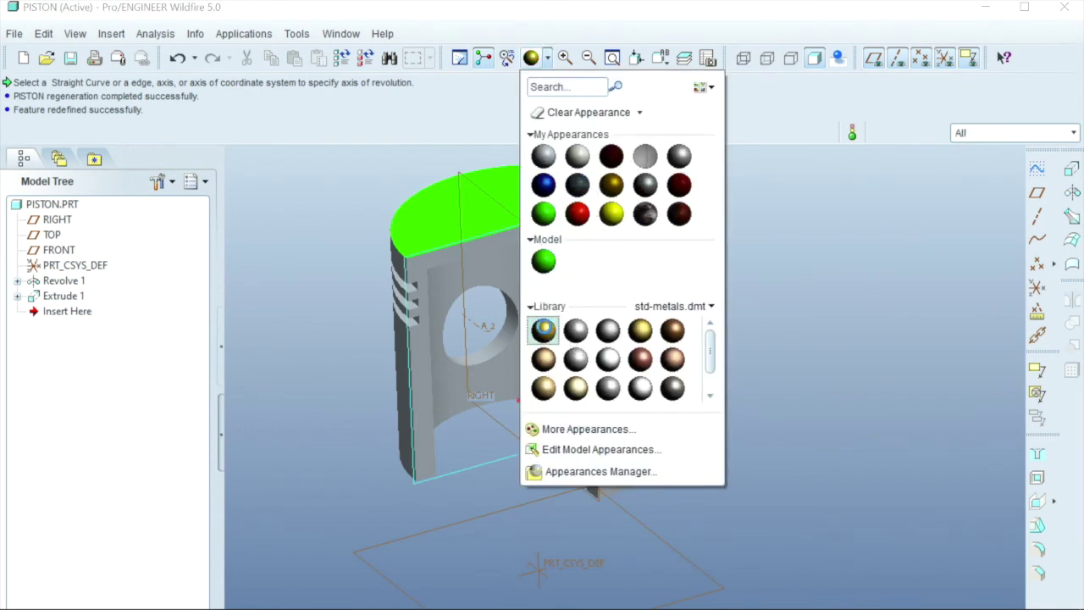
pyautogui.click(544, 330)
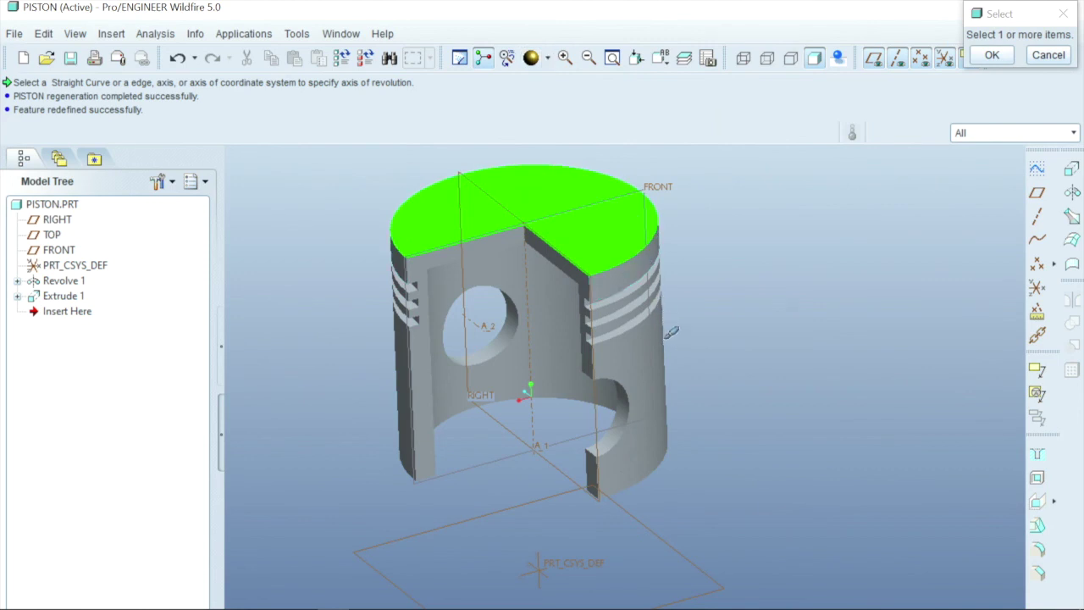
pyautogui.click(654, 288)
pyautogui.moveTo(654, 287)
pyautogui.mouseDown(button='middle')
pyautogui.moveTo(627, 305)
pyautogui.moveTo(640, 302)
pyautogui.mouseUp(button='middle')
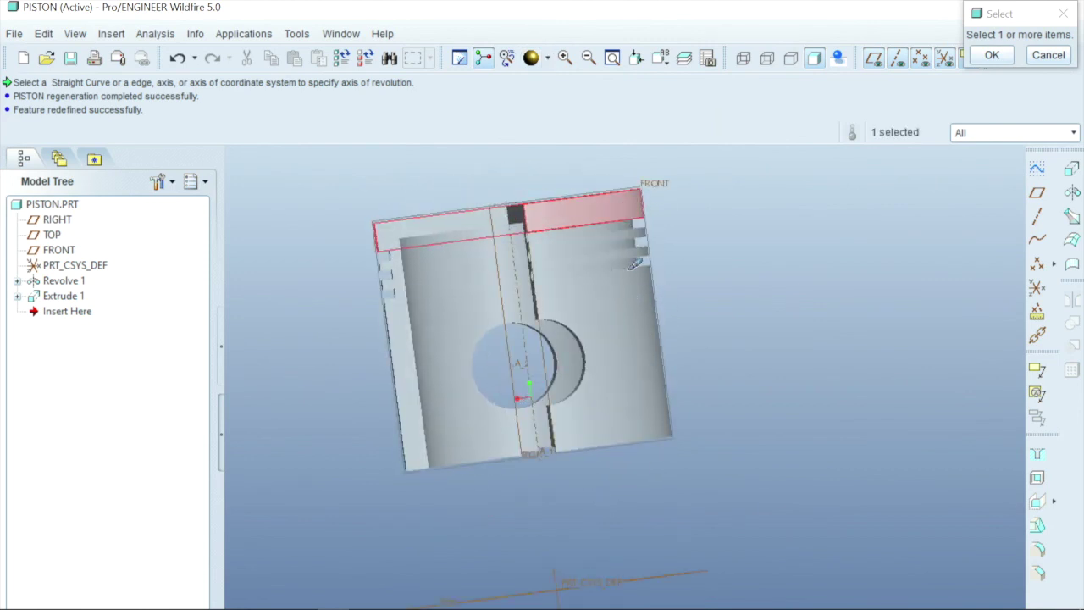
pyautogui.keyDown('ctrl'); pyautogui.click(628, 227); pyautogui.keyUp('ctrl')
pyautogui.keyDown('ctrl'); pyautogui.click(630, 235); pyautogui.keyUp('ctrl')
pyautogui.keyDown('ctrl'); pyautogui.click(631, 248); pyautogui.keyUp('ctrl')
pyautogui.keyDown('ctrl'); pyautogui.click(632, 250); pyautogui.keyUp('ctrl')
pyautogui.keyDown('ctrl'); pyautogui.click(632, 250); pyautogui.keyUp('ctrl')
pyautogui.keyDown('ctrl'); pyautogui.click(633, 256); pyautogui.keyUp('ctrl')
pyautogui.keyDown('ctrl'); pyautogui.click(634, 275); pyautogui.keyUp('ctrl')
pyautogui.keyDown('ctrl'); pyautogui.click(641, 358); pyautogui.keyUp('ctrl')
pyautogui.moveTo(641, 358); pyautogui.dragTo(649, 380, button='middle')
pyautogui.keyDown('ctrl'); pyautogui.click(656, 256); pyautogui.keyUp('ctrl')
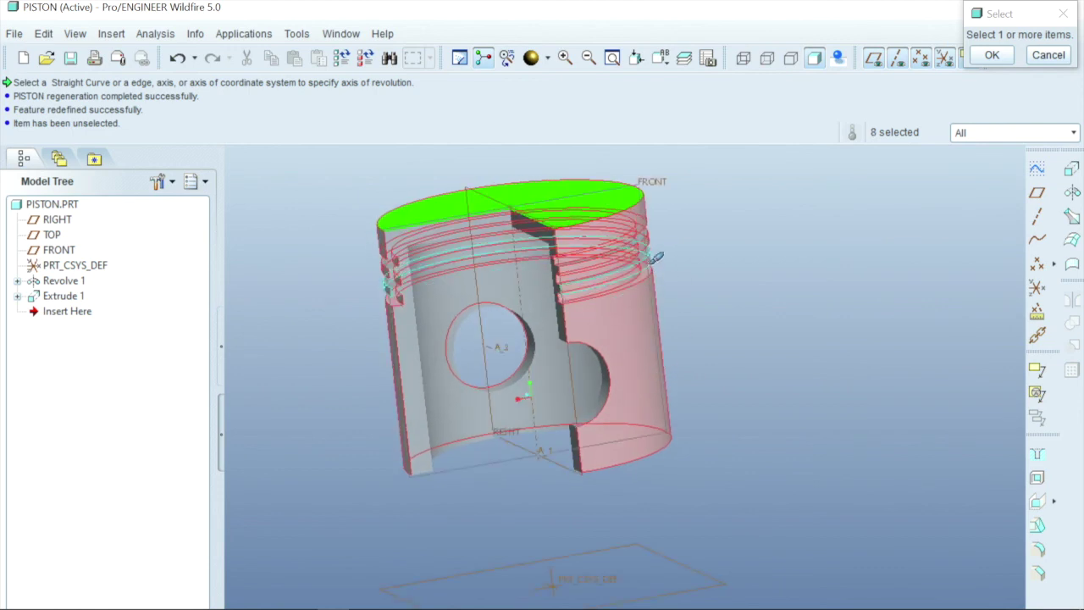
pyautogui.keyDown('ctrl'); pyautogui.click(654, 248); pyautogui.keyUp('ctrl')
pyautogui.keyDown('ctrl'); pyautogui.click(651, 233); pyautogui.keyUp('ctrl')
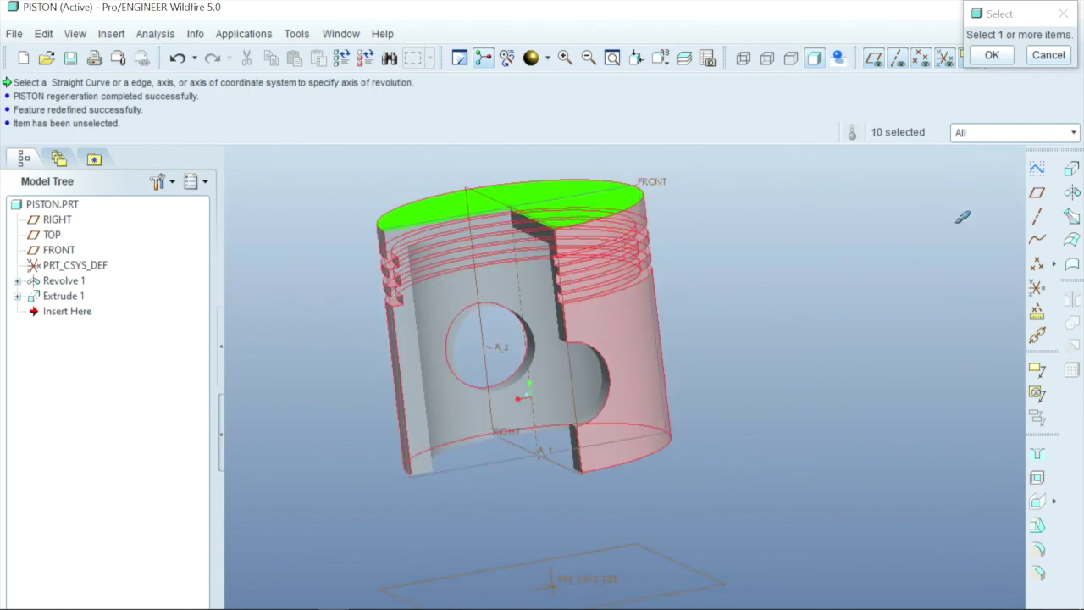
pyautogui.click(992, 54)
pyautogui.moveTo(764, 380); pyautogui.dragTo(770, 503, button='middle')
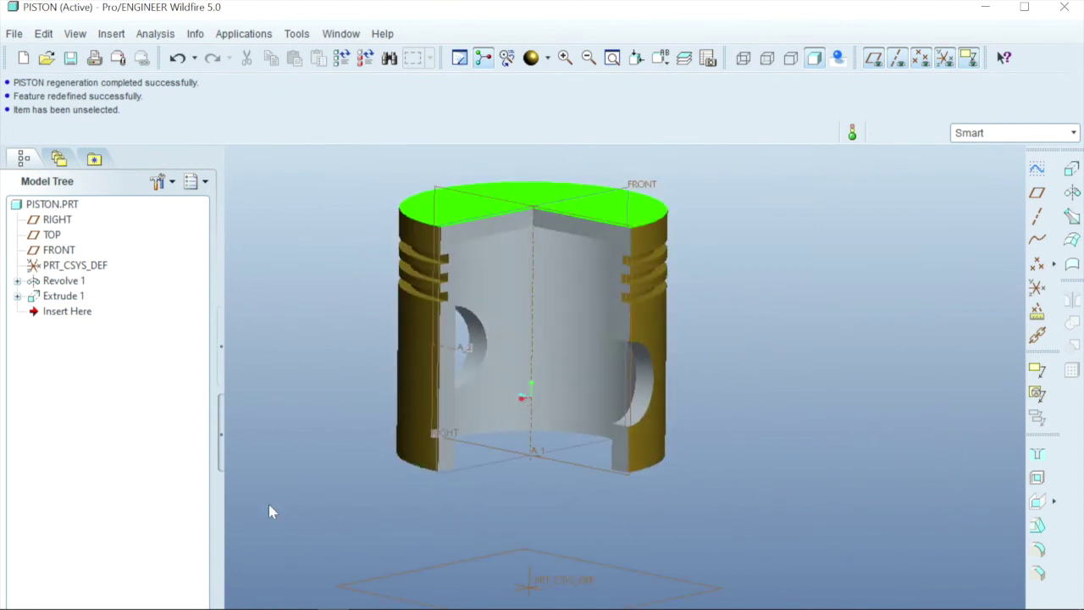
pyautogui.moveTo(269, 608)
pyautogui.moveTo(812, 330); pyautogui.dragTo(799, 344, button='middle')
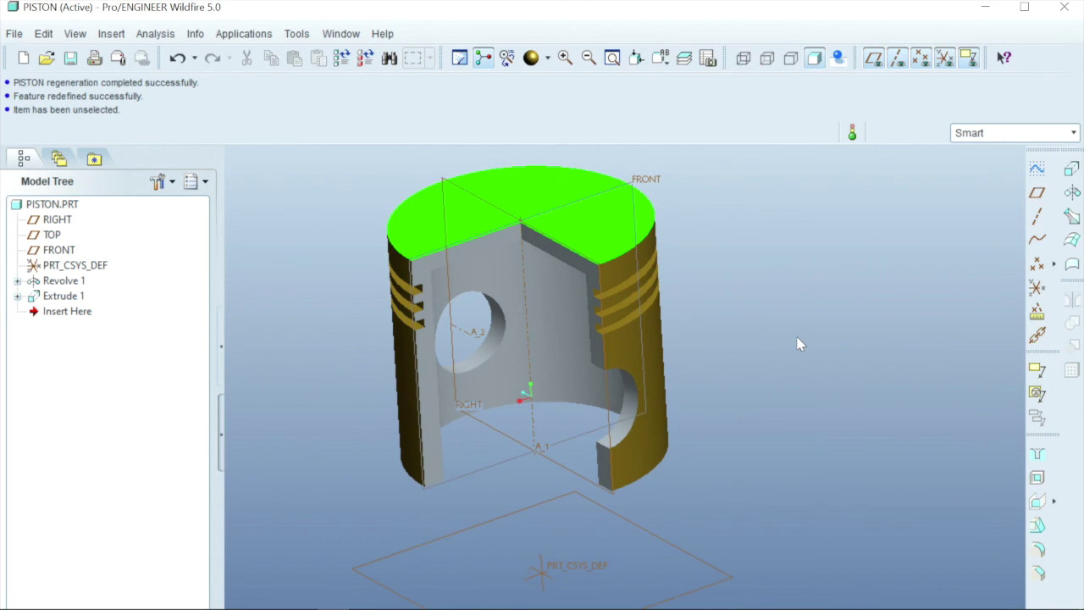